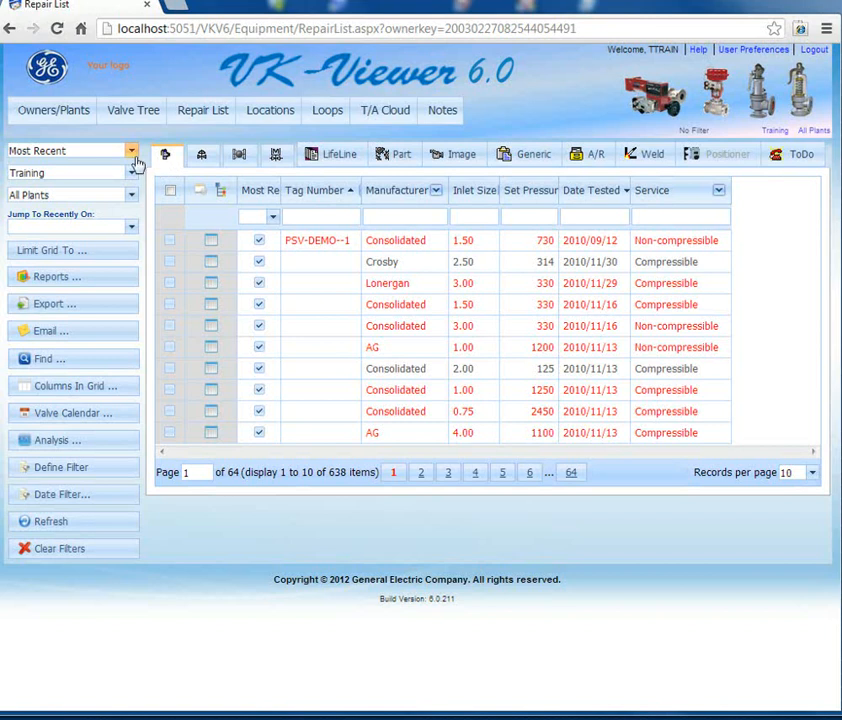
left_click(133, 155)
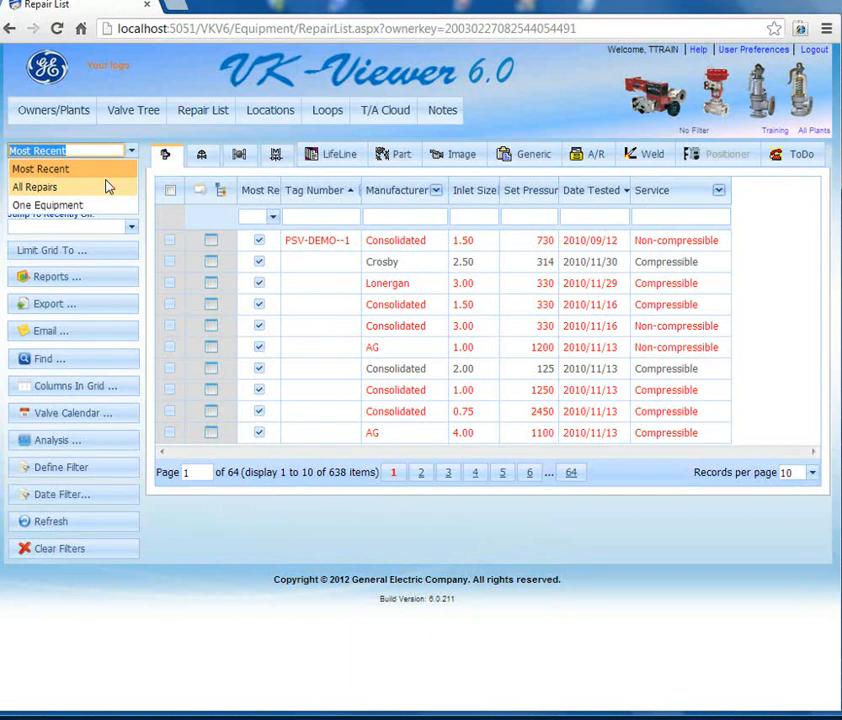
left_click(253, 542)
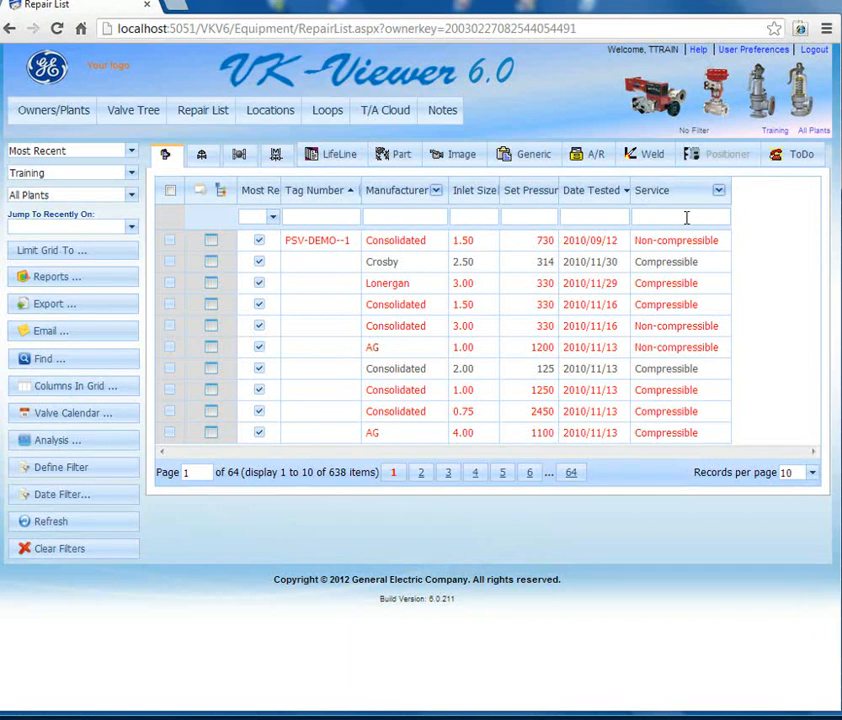
Add the Date Tested-Year column to the repair list grid and apply the column setup.
left_click(108, 399)
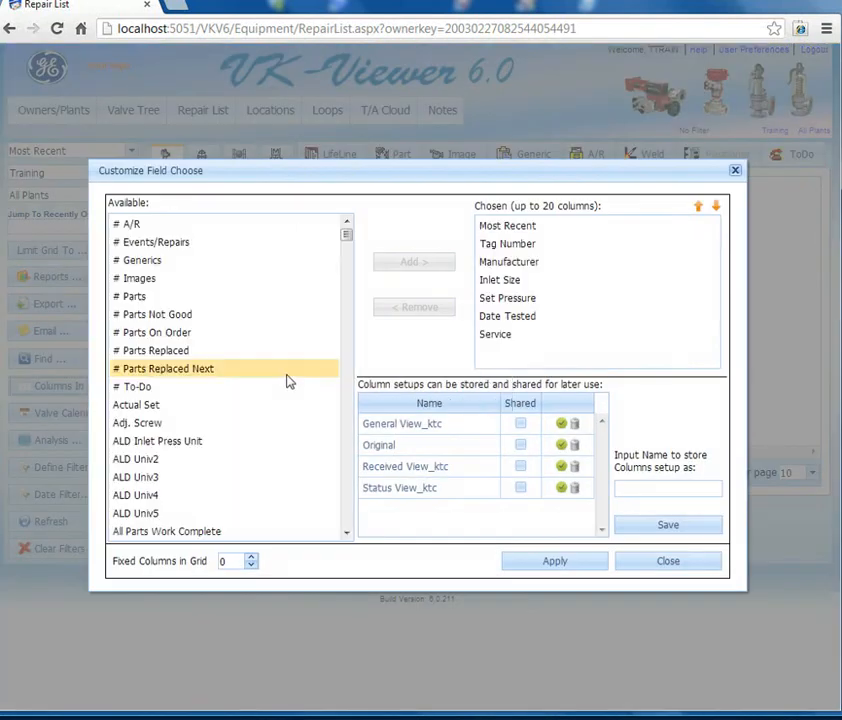
left_click(222, 369)
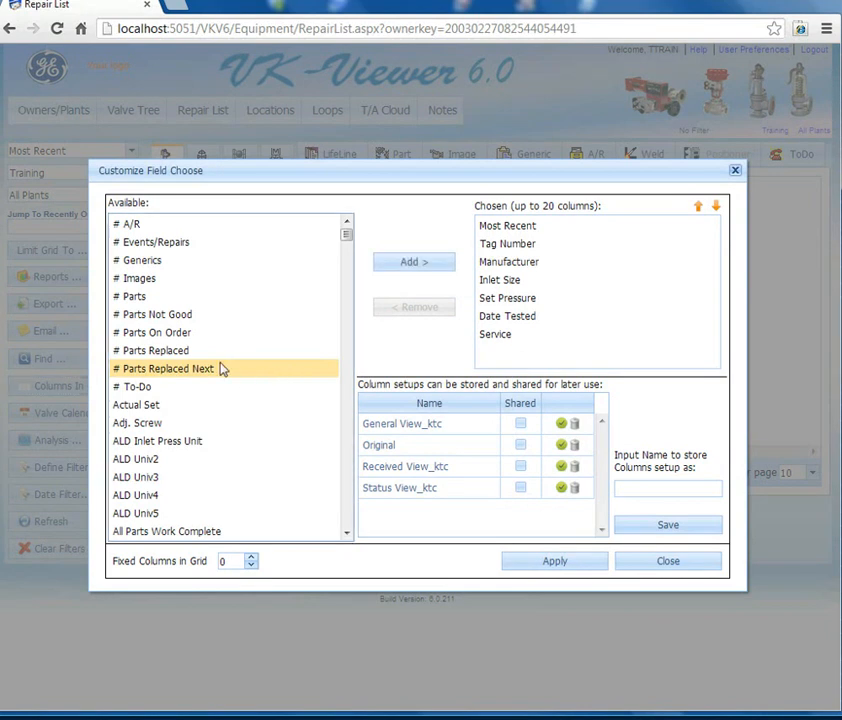
key("d")
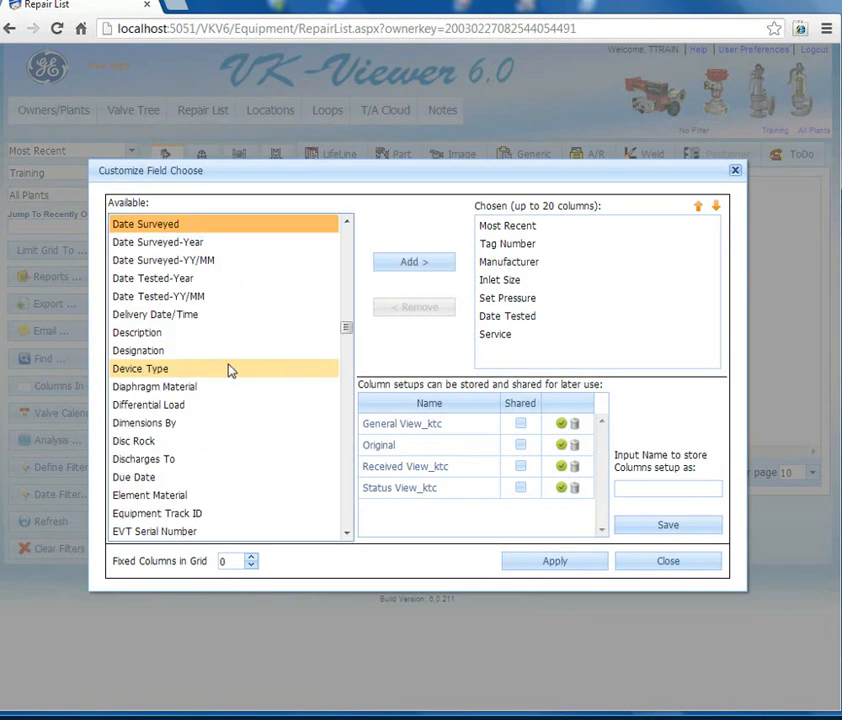
left_click(201, 289)
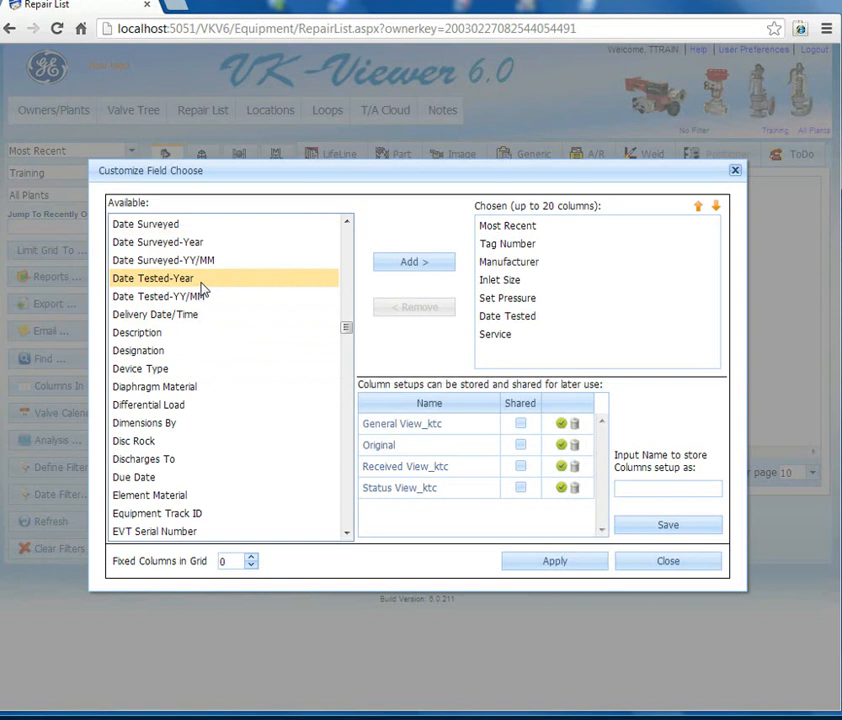
left_click(407, 262)
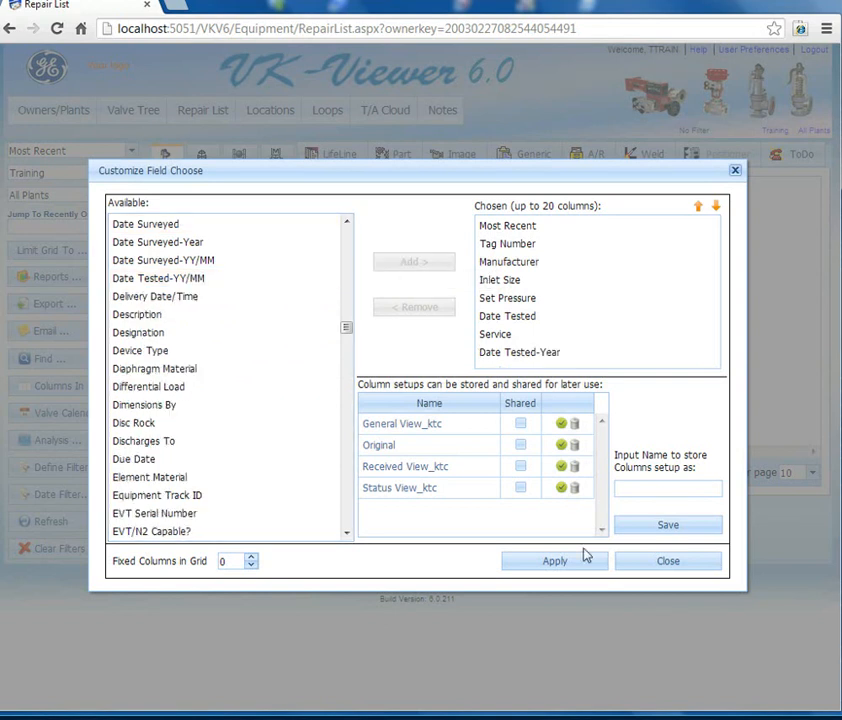
left_click(555, 563)
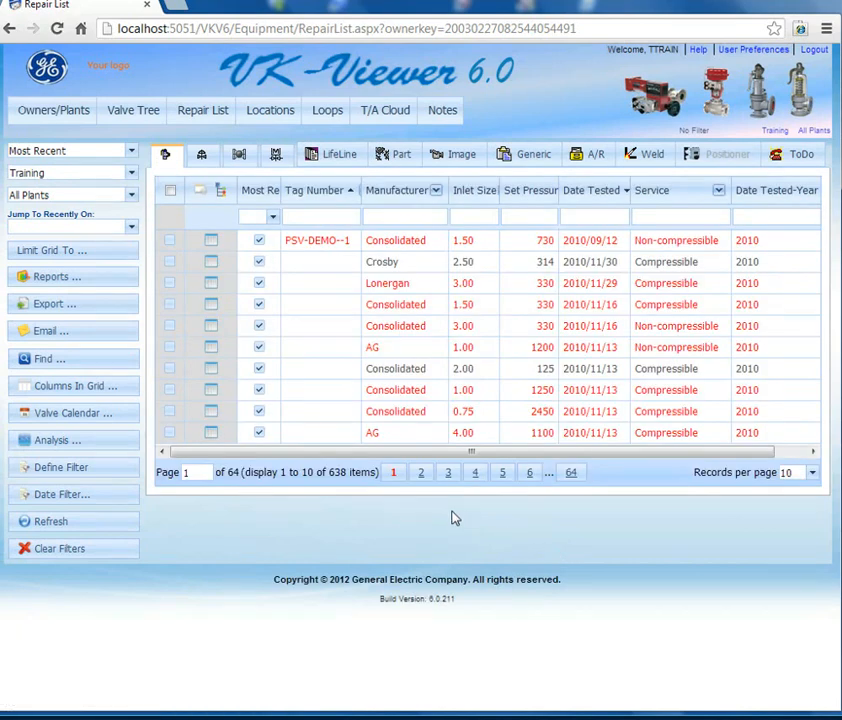
Run a field analysis on the grid's Manufacturer column.
left_click(124, 444)
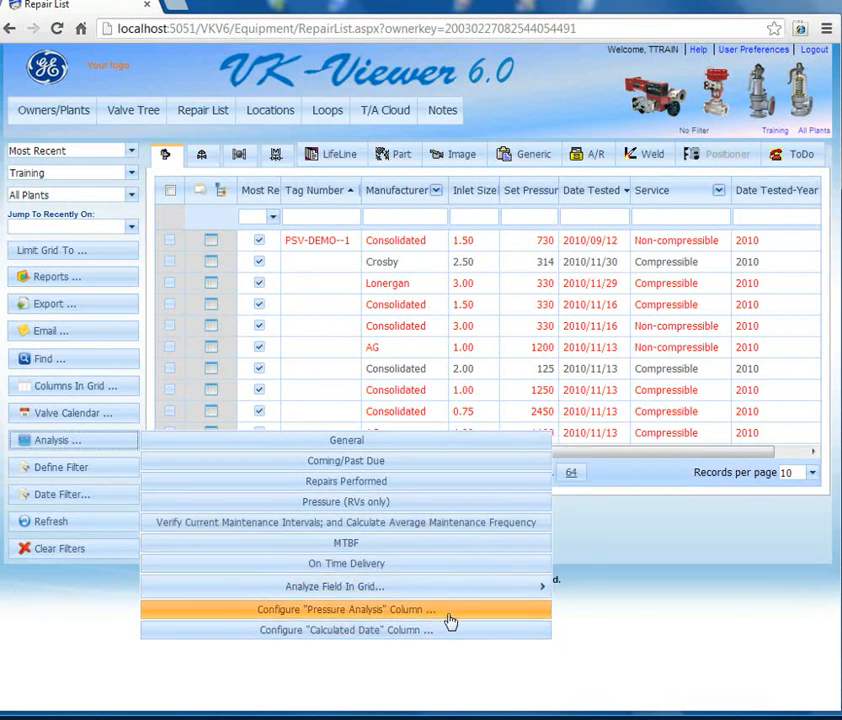
mouse_move(457, 598)
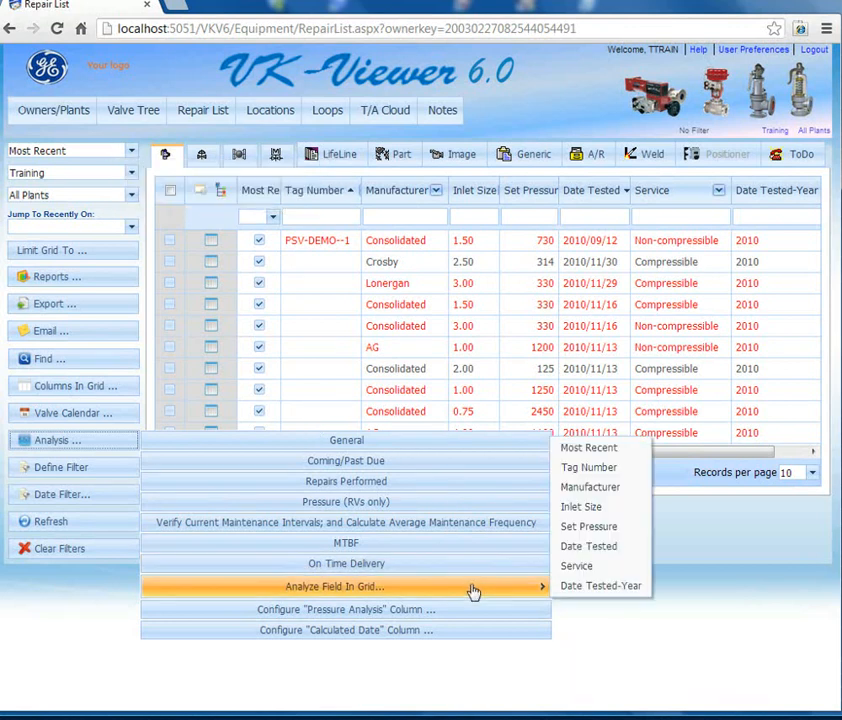
left_click(610, 488)
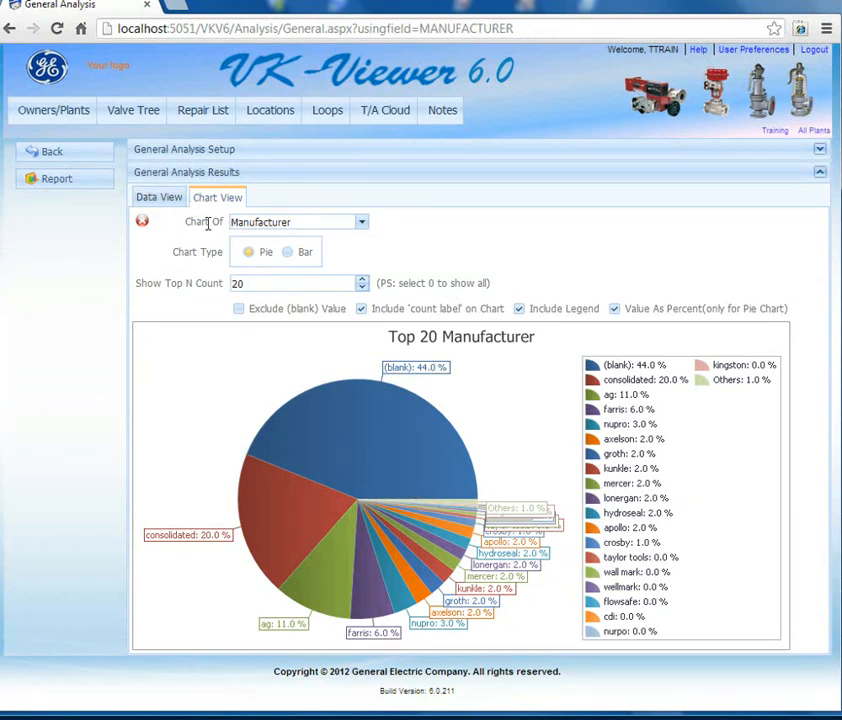
Limit the Manufacturer chart to the top 5 entries and set the count back to 20.
double_click(255, 283)
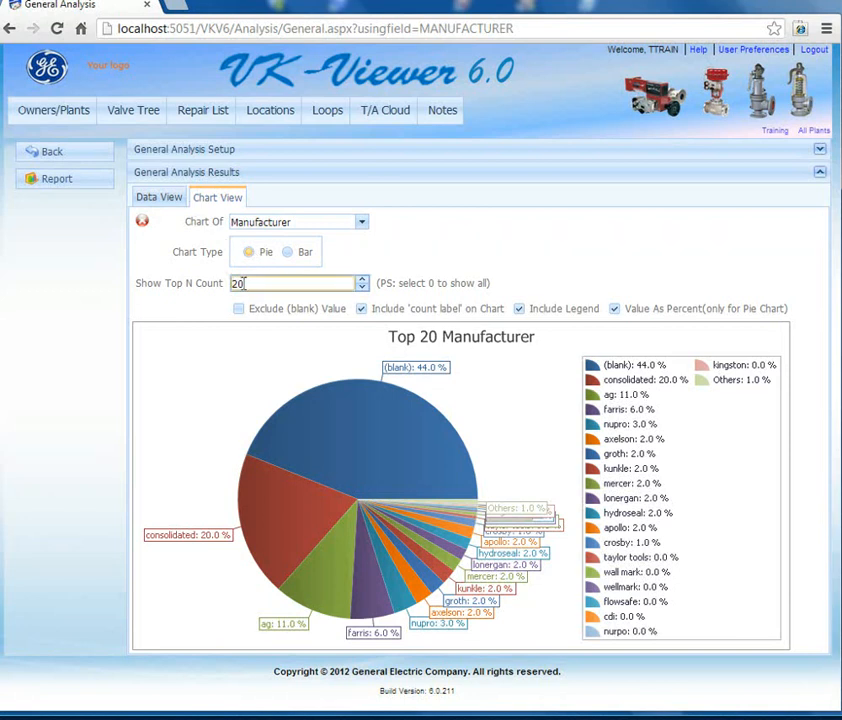
type("5")
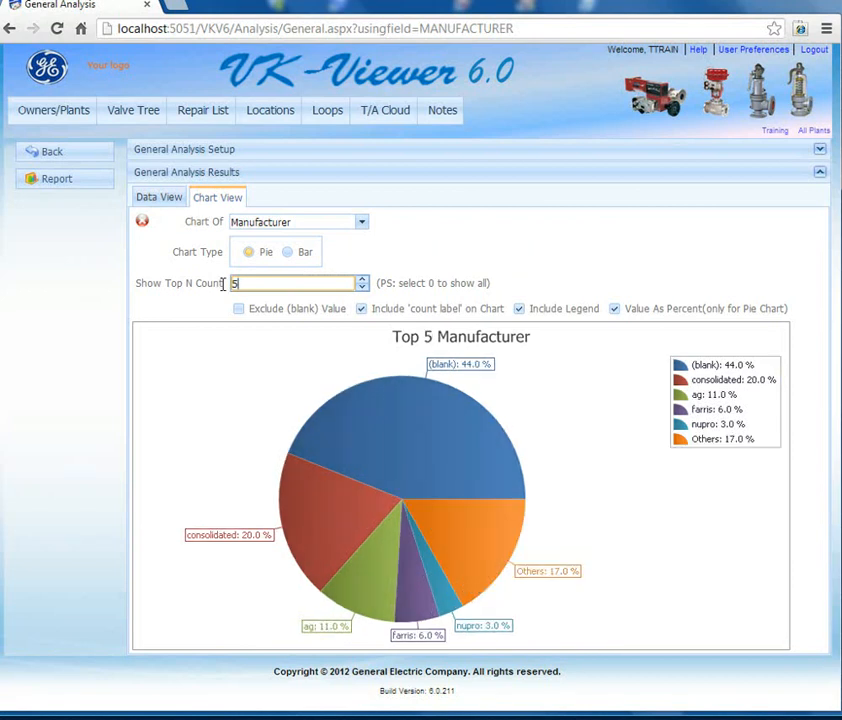
left_click_drag(265, 283, 213, 279)
type("20")
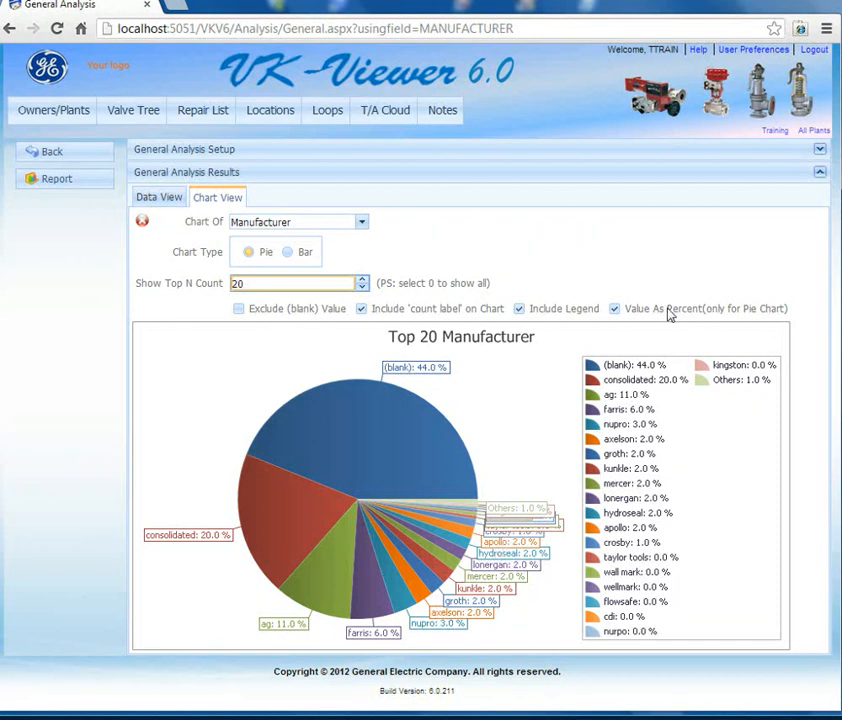
Show the Manufacturer analysis as a bar chart and exclude blank values.
left_click(289, 253)
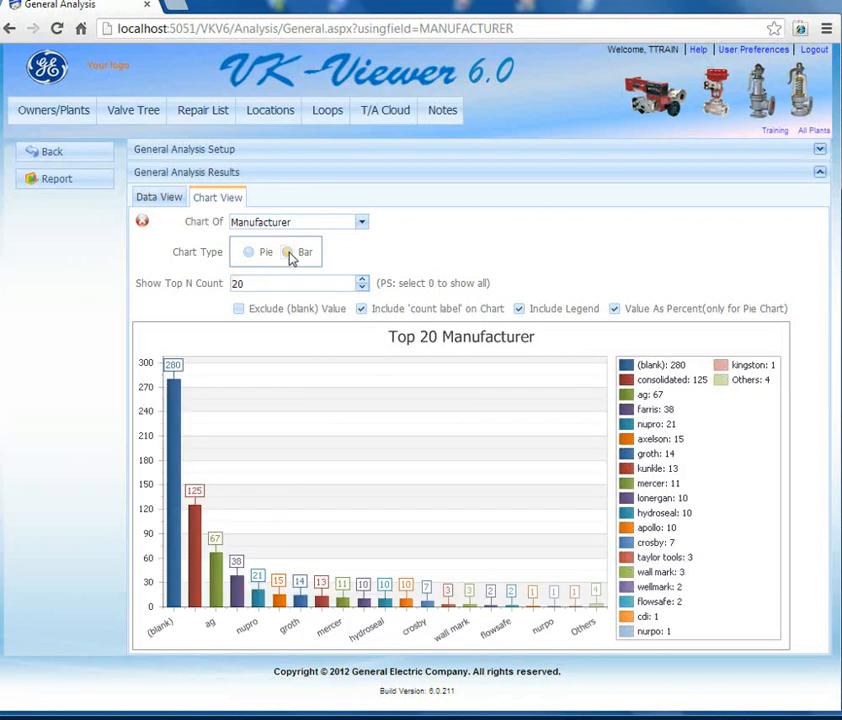
left_click(310, 313)
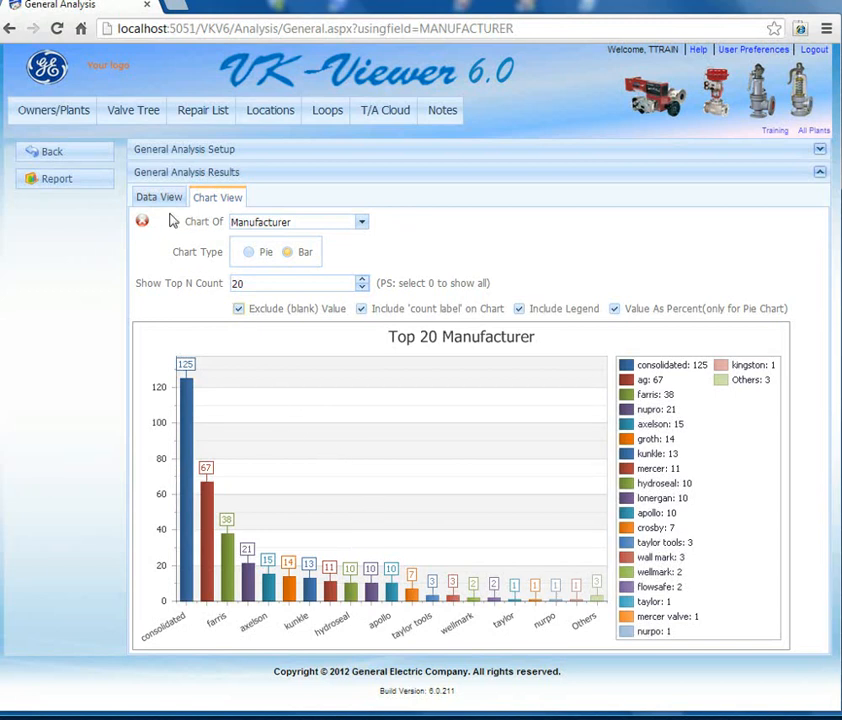
Return to the repair list and open the General analysis setup, keeping All In Grid as the entries to use.
left_click(187, 117)
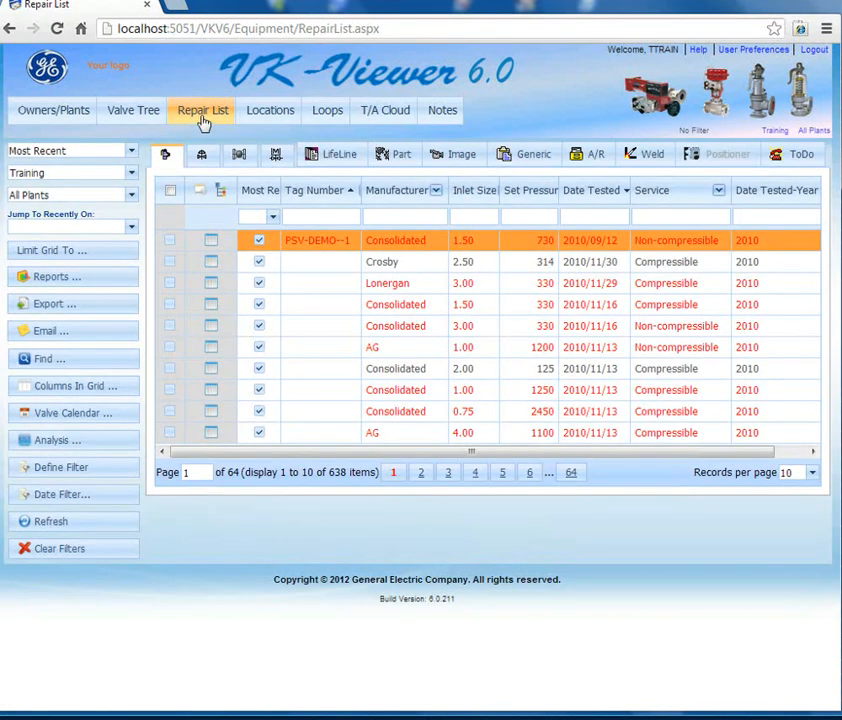
left_click(100, 443)
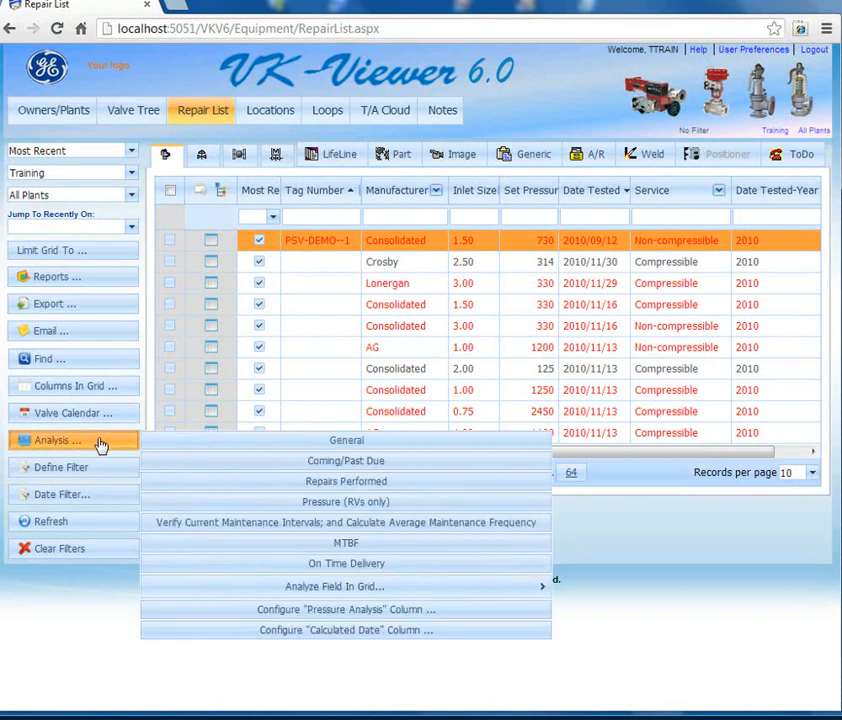
left_click(349, 446)
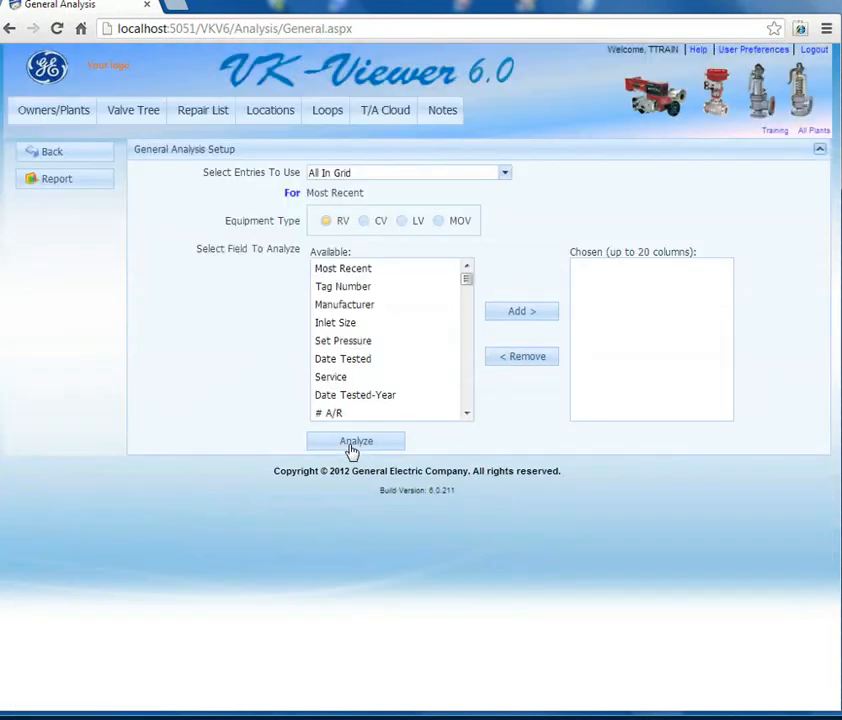
left_click(504, 173)
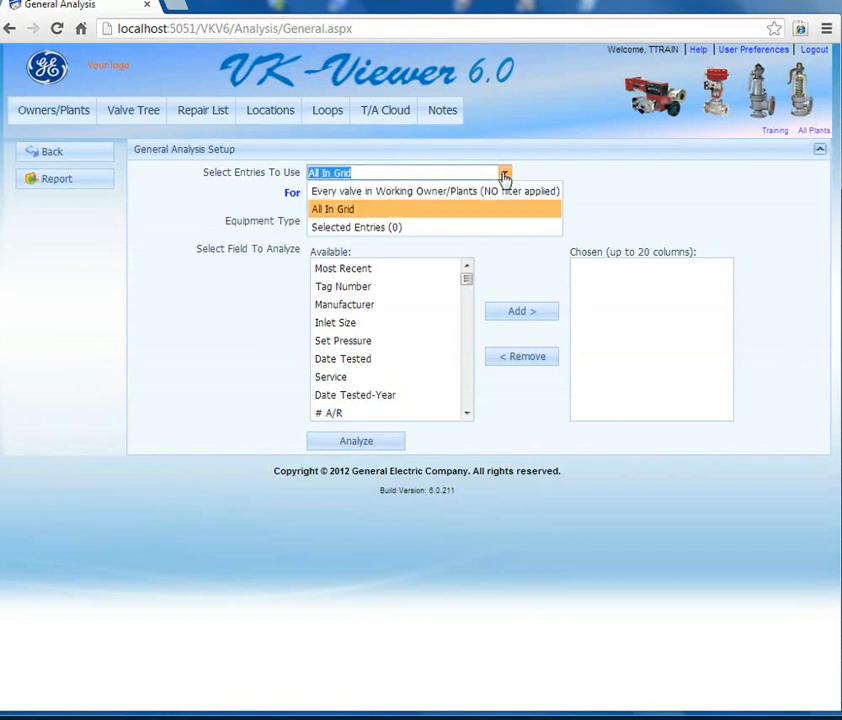
left_click(605, 210)
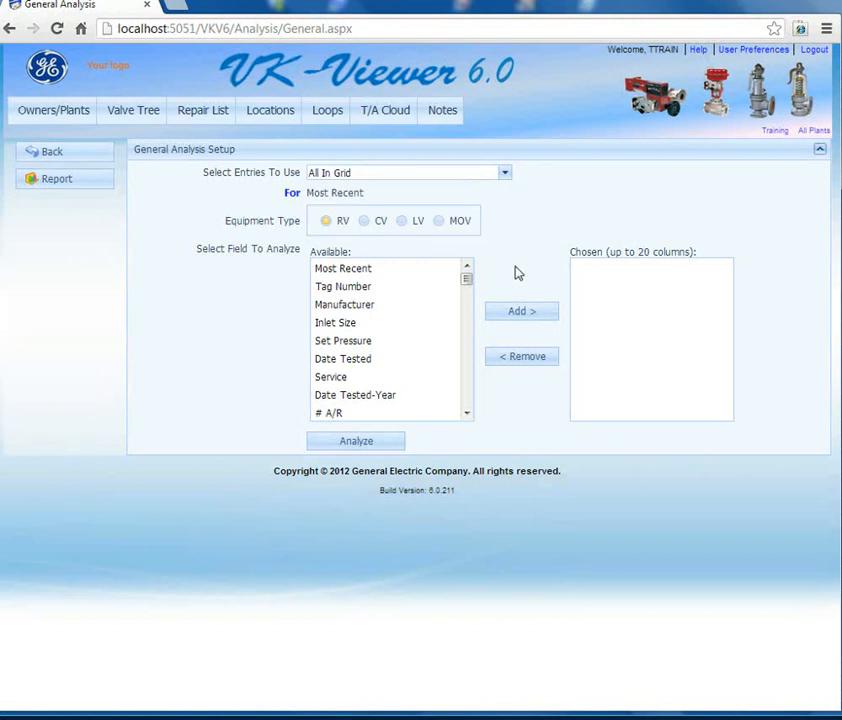
Choose Manufacturer, Inlet Size, Date Tested-Year and Service as the fields to analyze, and run the general analysis.
left_click(358, 310)
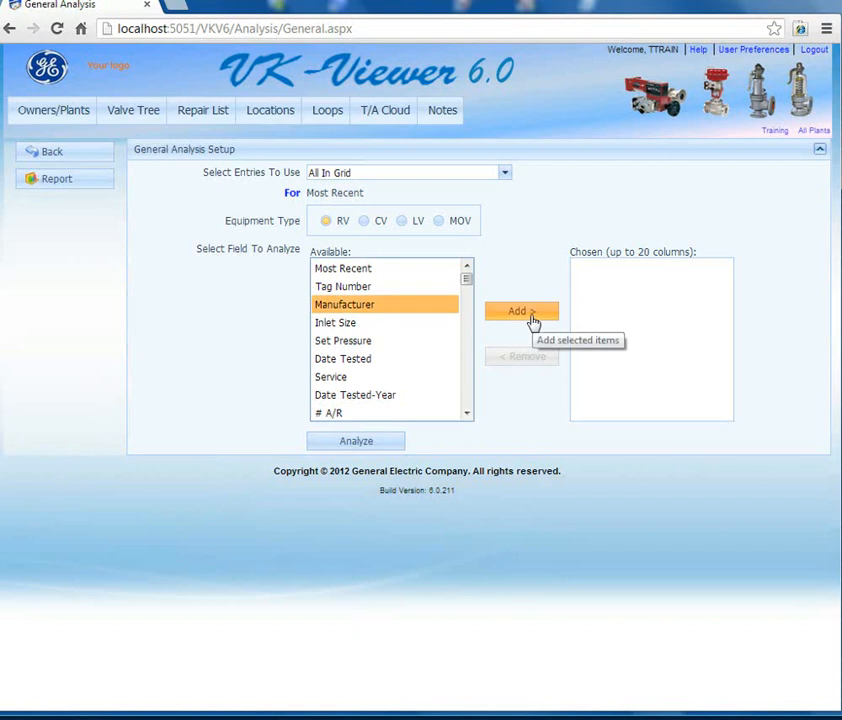
left_click(532, 316)
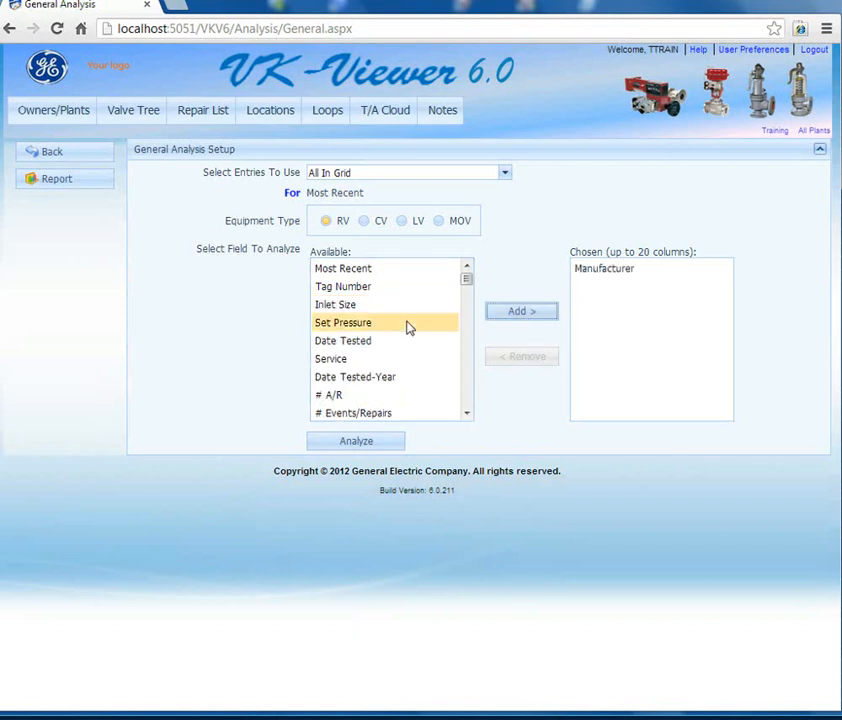
left_click(363, 305)
left_click(519, 314)
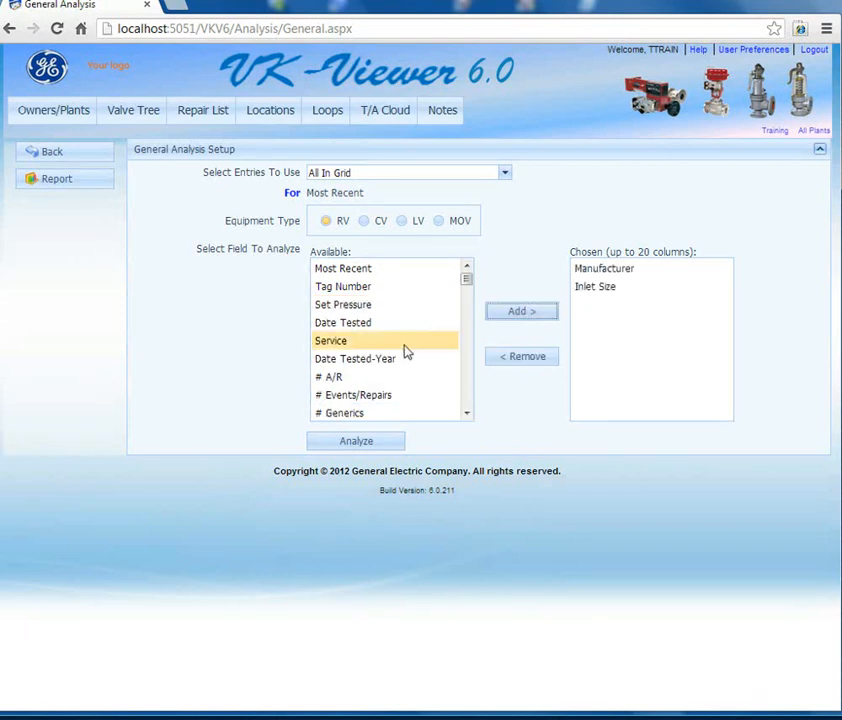
left_click(370, 360)
left_click(501, 318)
left_click(334, 342)
left_click(505, 318)
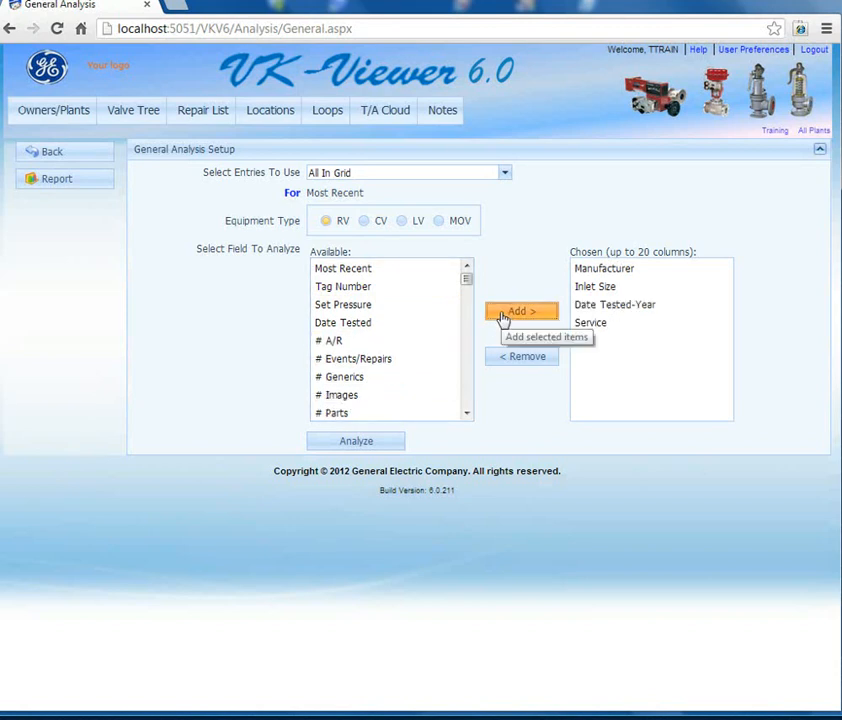
left_click(385, 449)
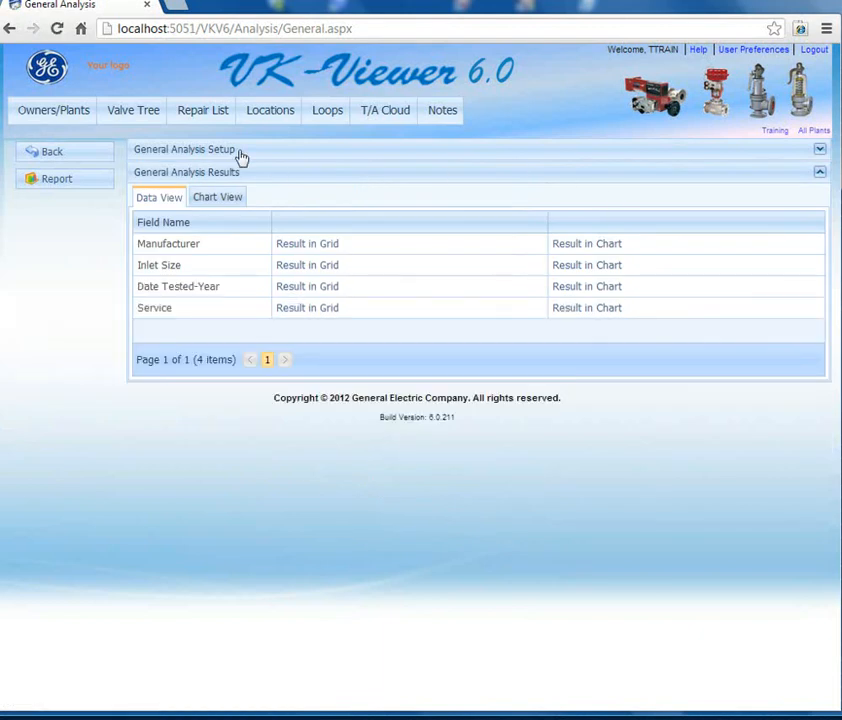
Look over the analysis setup section and the results' chart view, ending on the data view.
left_click(819, 149)
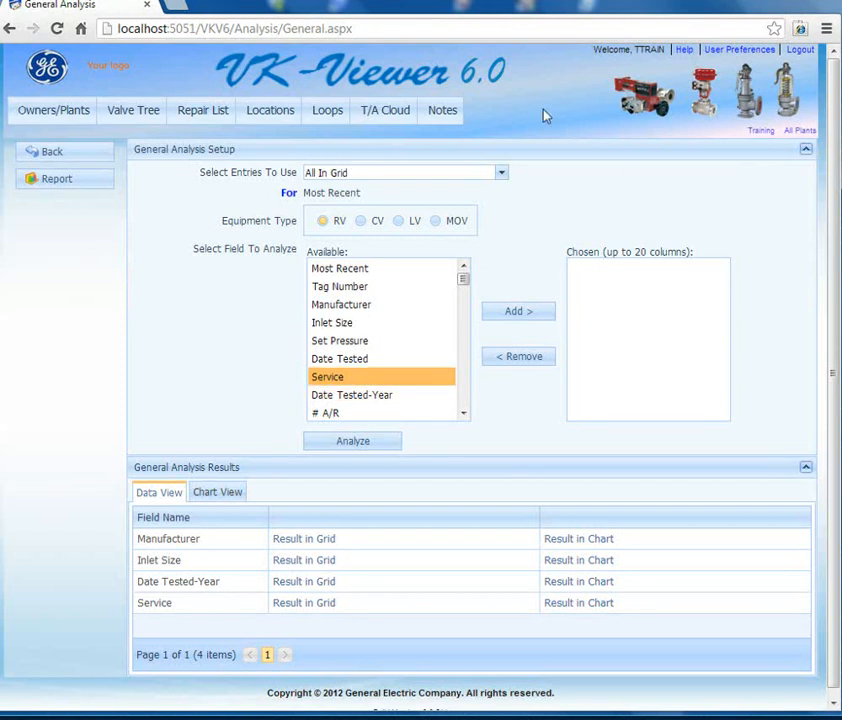
left_click(806, 152)
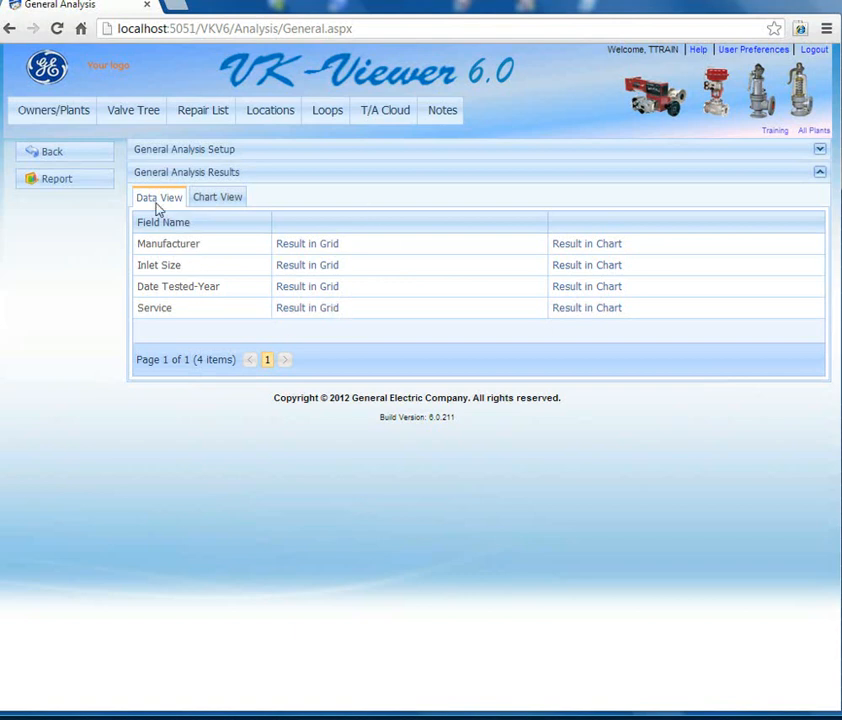
left_click(216, 201)
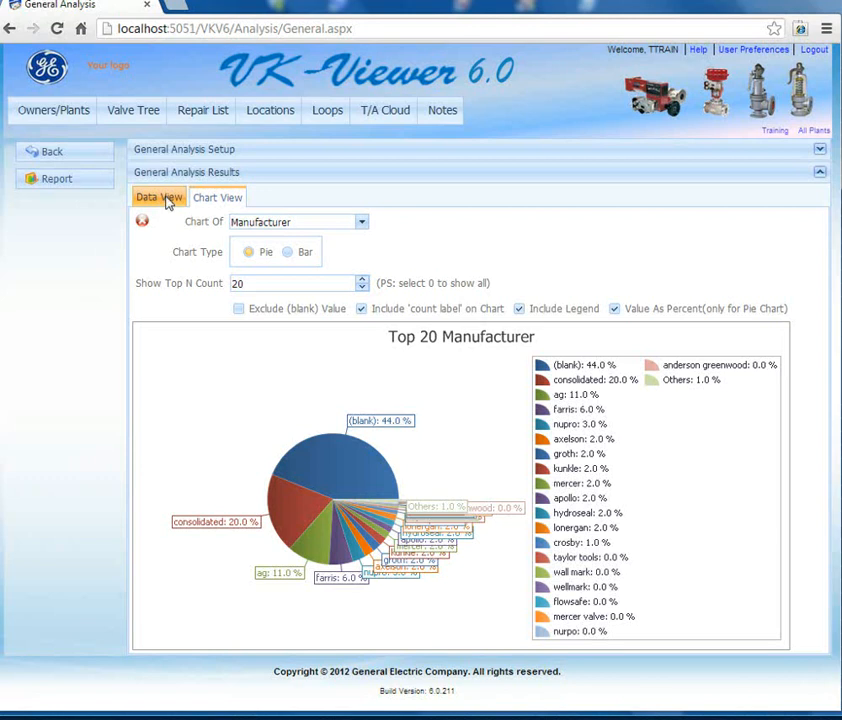
left_click(168, 203)
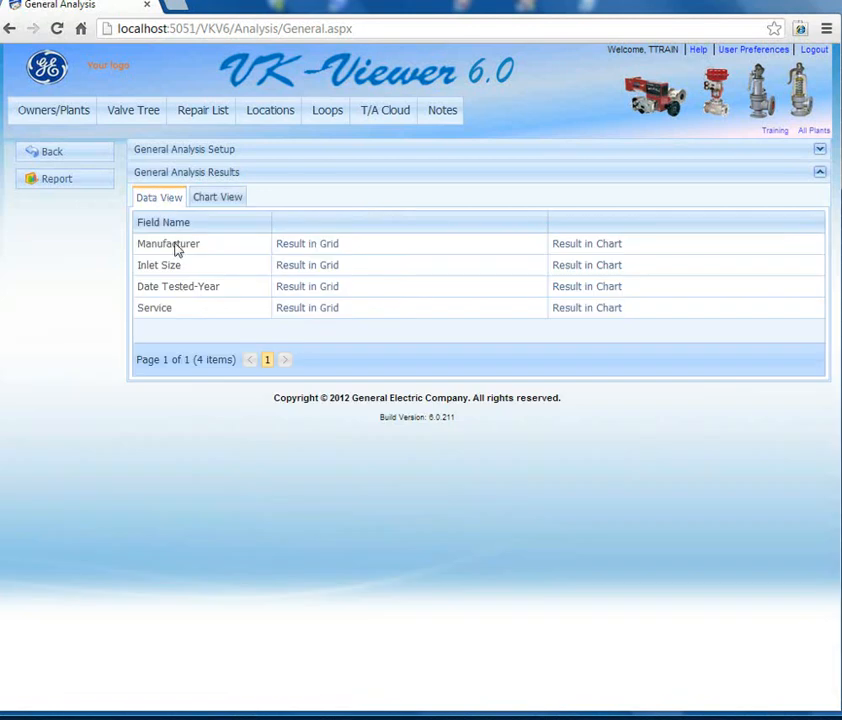
Show the Date Tested-Year results in a grid, view the events tested in 2010, and return to the analysis.
left_click(297, 290)
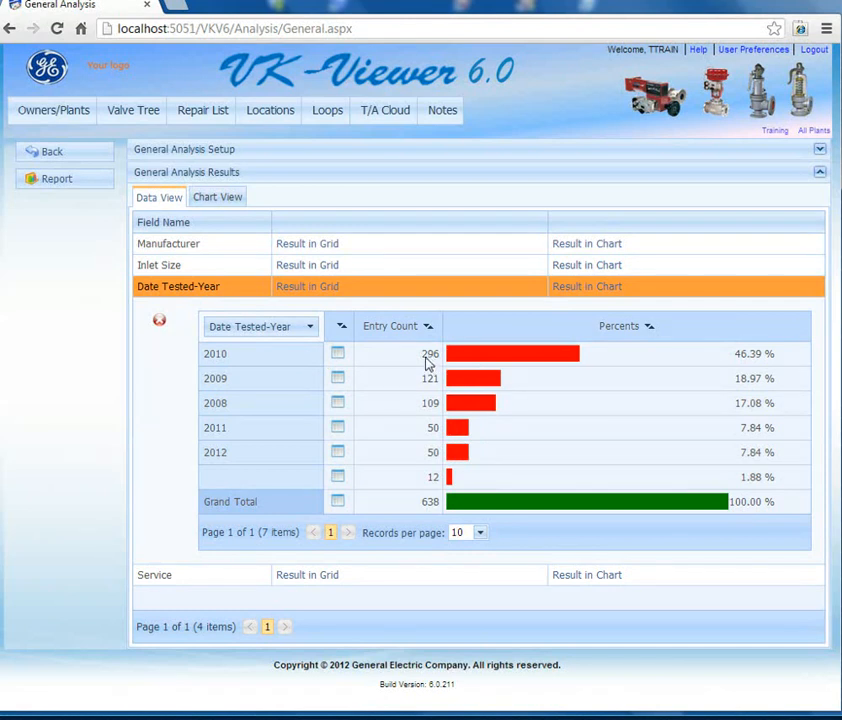
left_click(338, 356)
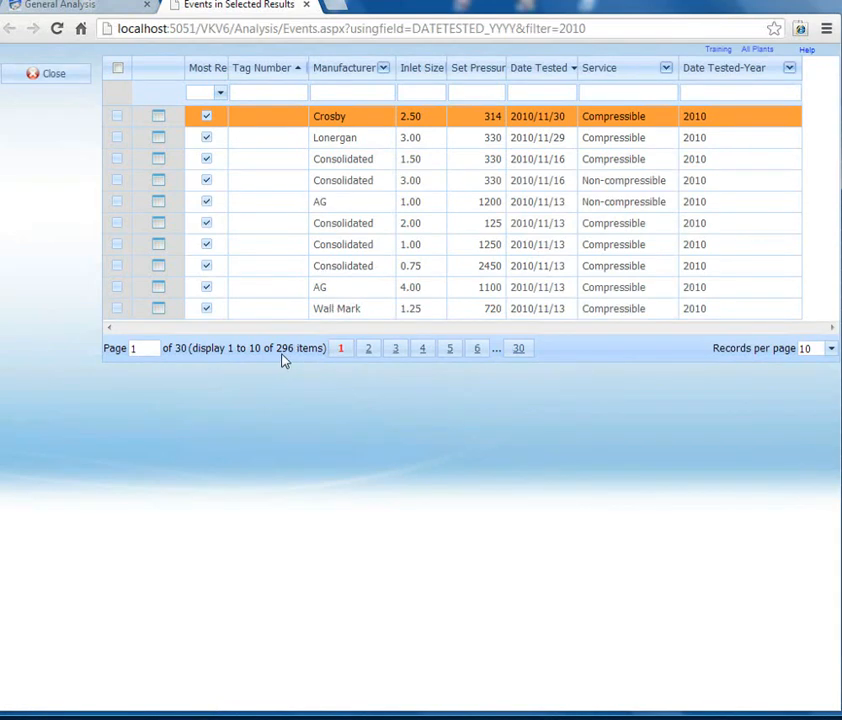
left_click(90, 6)
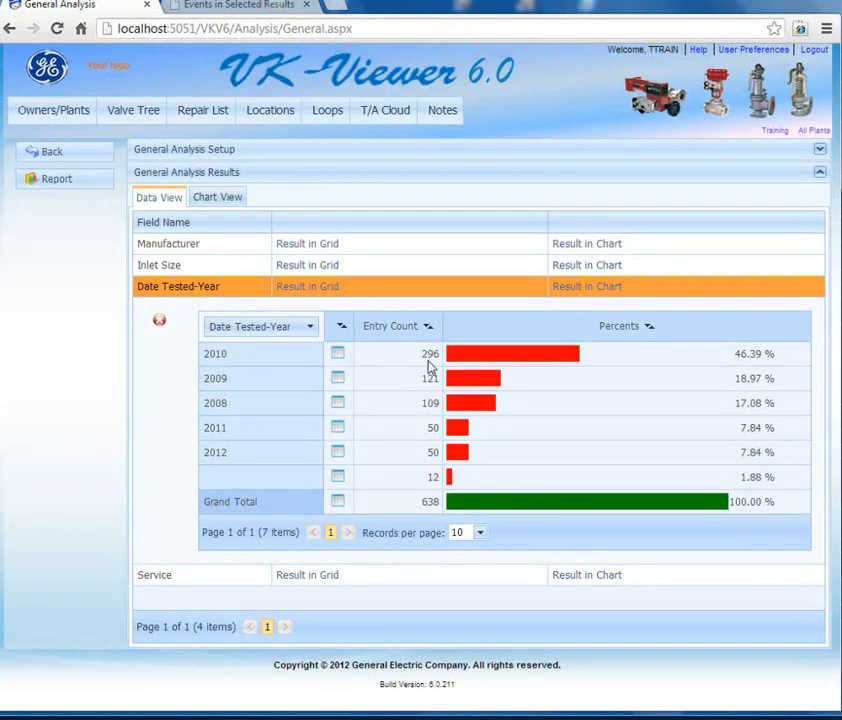
Chart the Date Tested-Year results and display them as a bar chart.
left_click(586, 294)
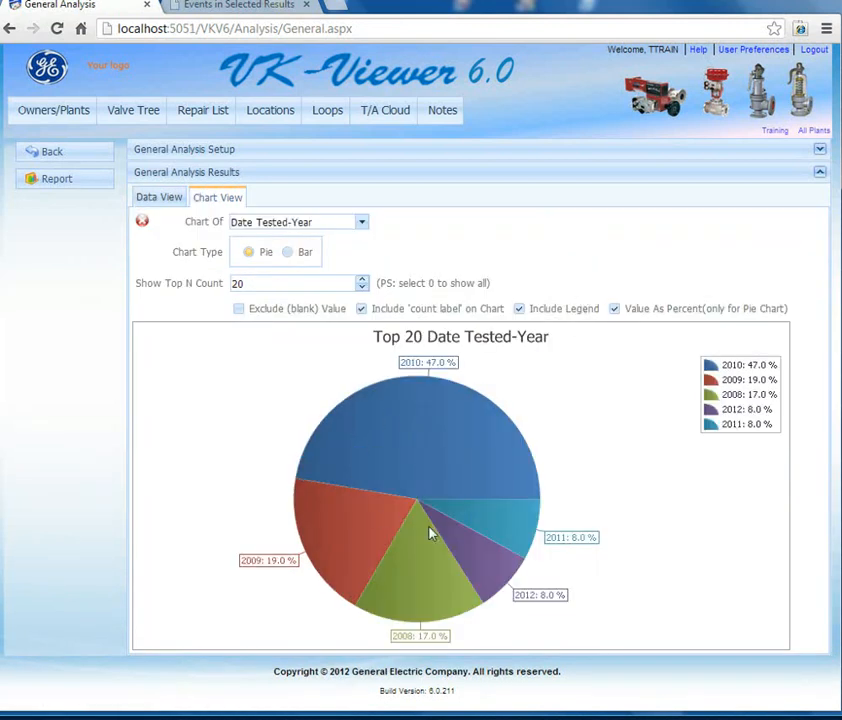
left_click(289, 254)
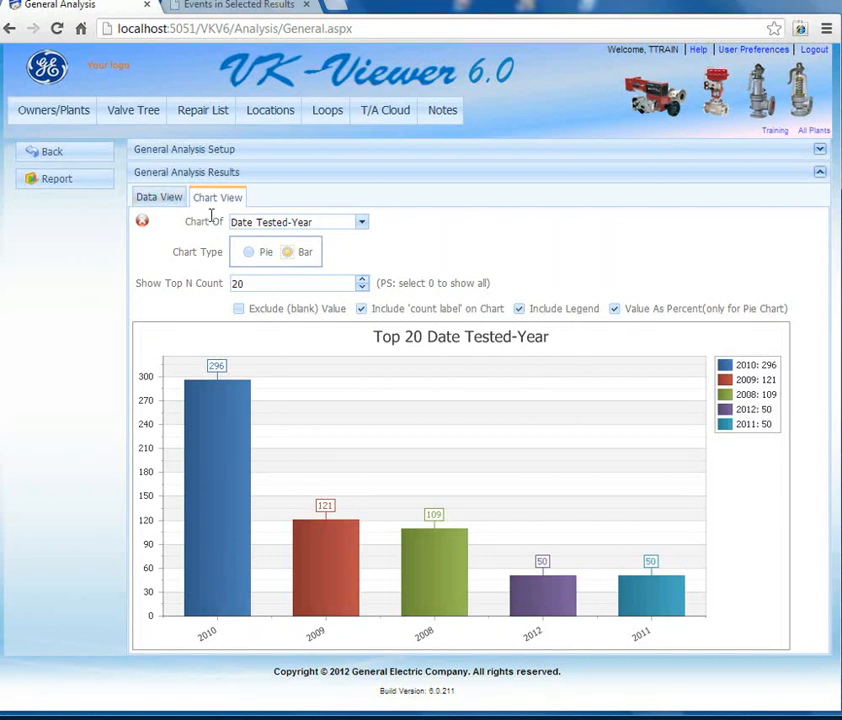
Chart the Service results as a bar chart and exclude blank values.
left_click(362, 223)
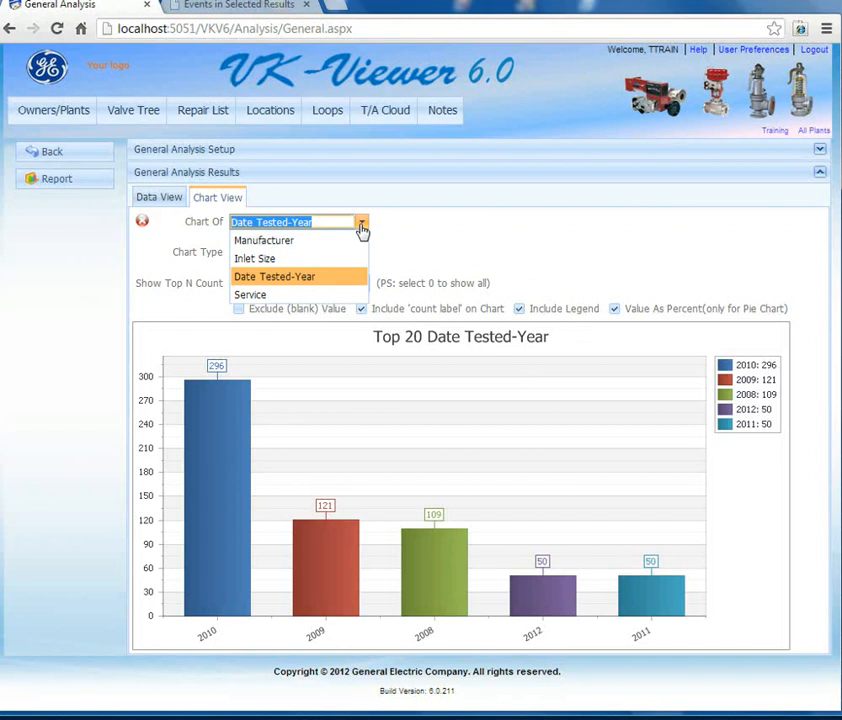
left_click(312, 295)
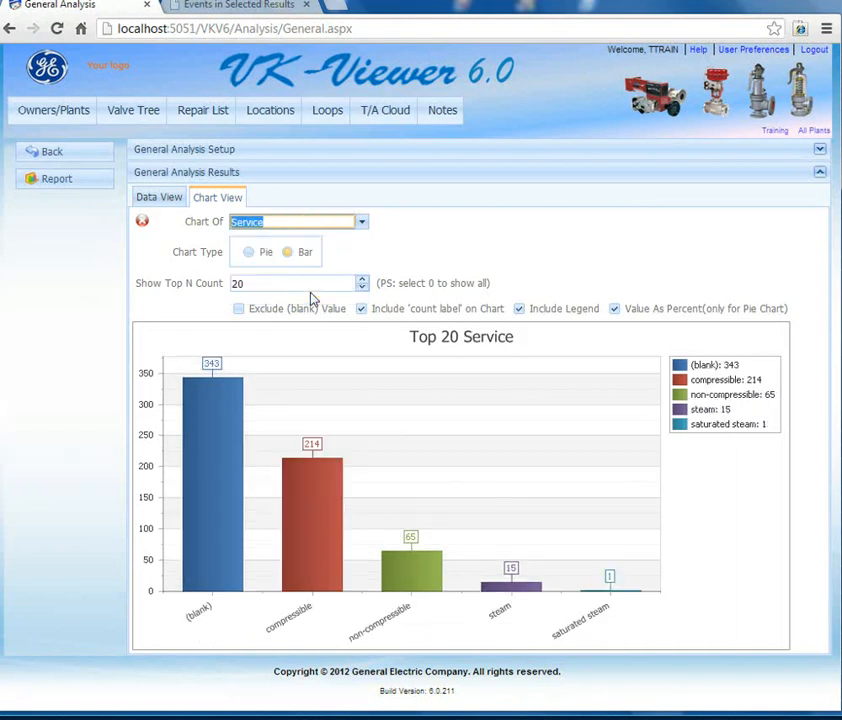
left_click(296, 316)
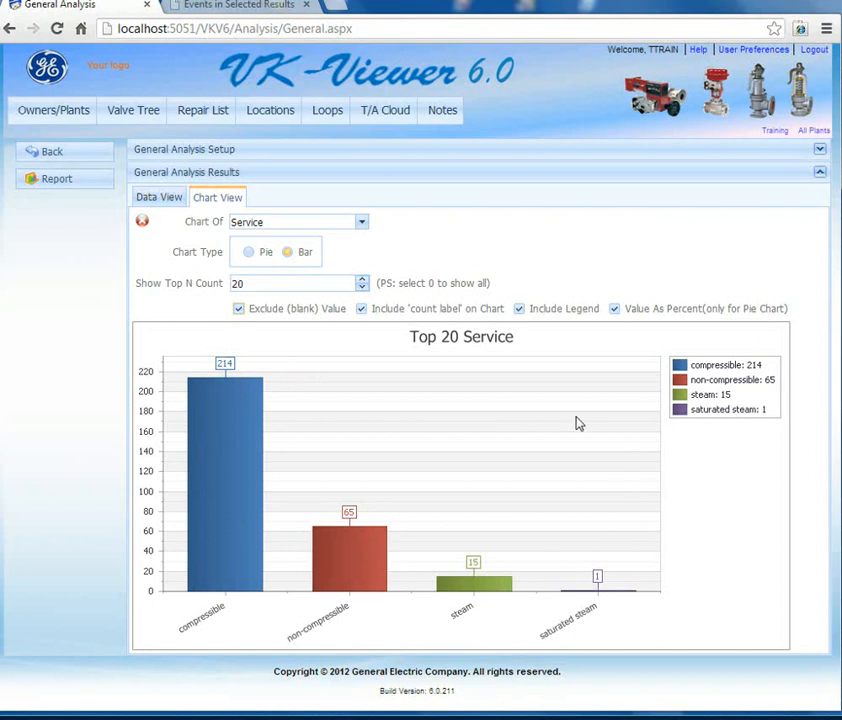
Return to the repair list and switch it to show All Repairs.
left_click(90, 158)
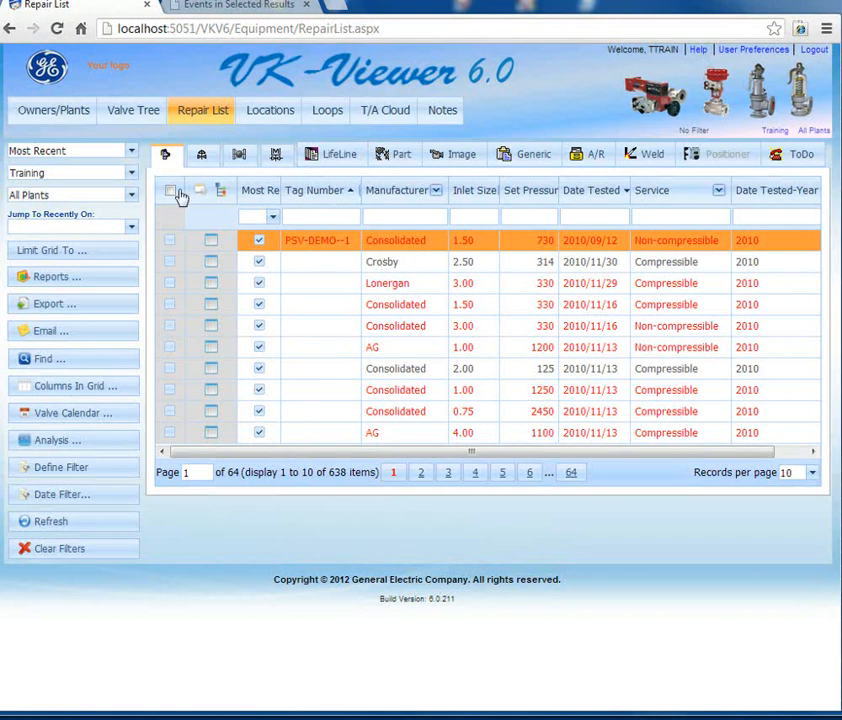
left_click(131, 151)
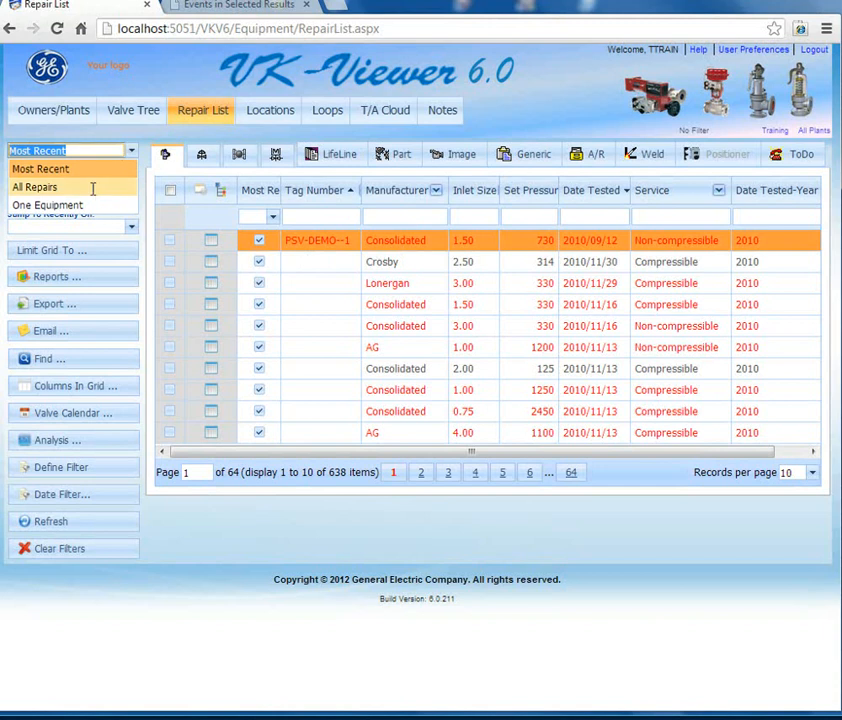
left_click(92, 188)
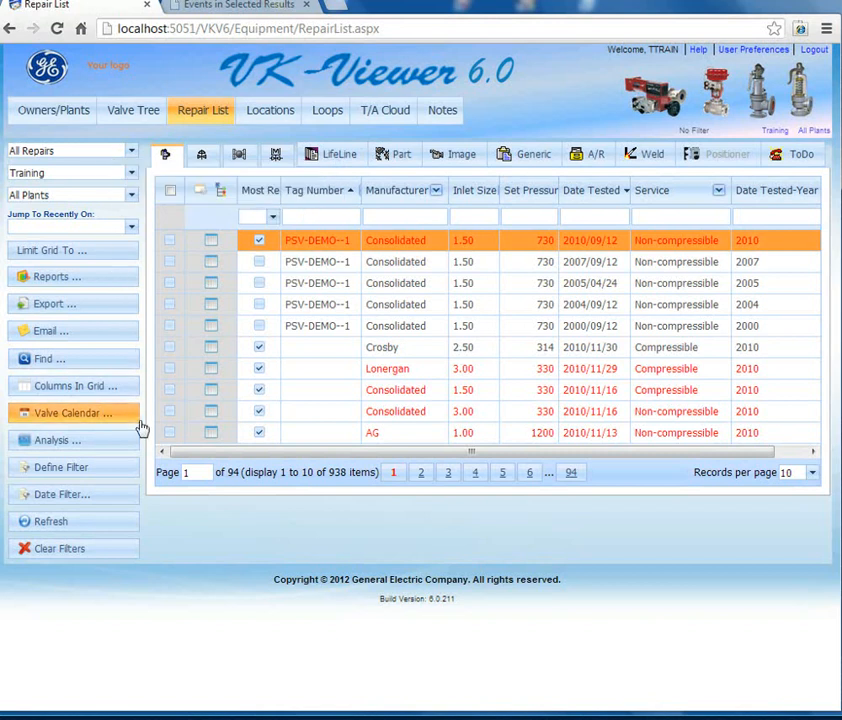
Analyze the Manufacturer field of all repairs in the grid and show it as a bar chart without blank values.
left_click(128, 447)
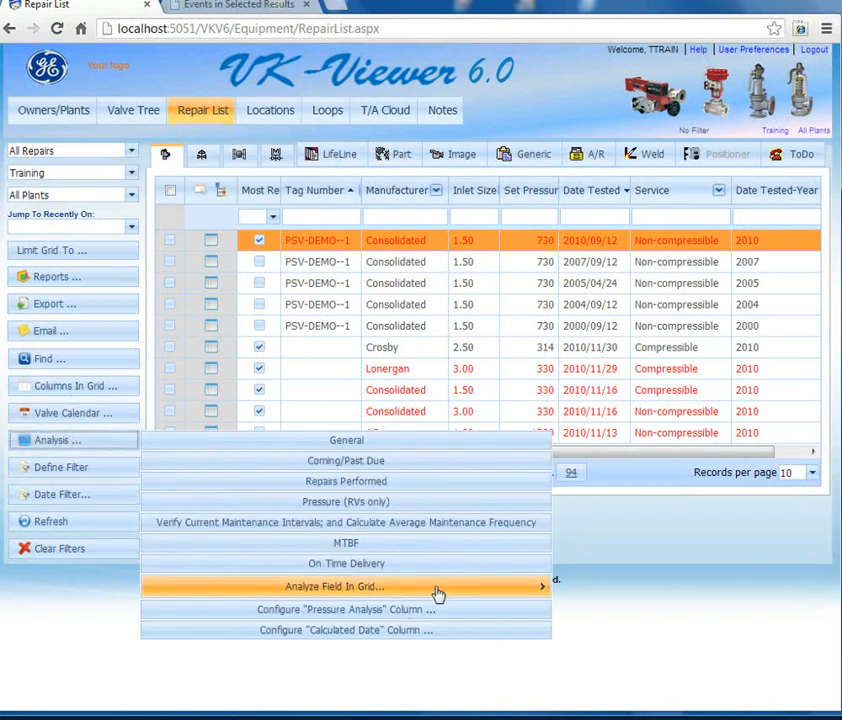
mouse_move(449, 600)
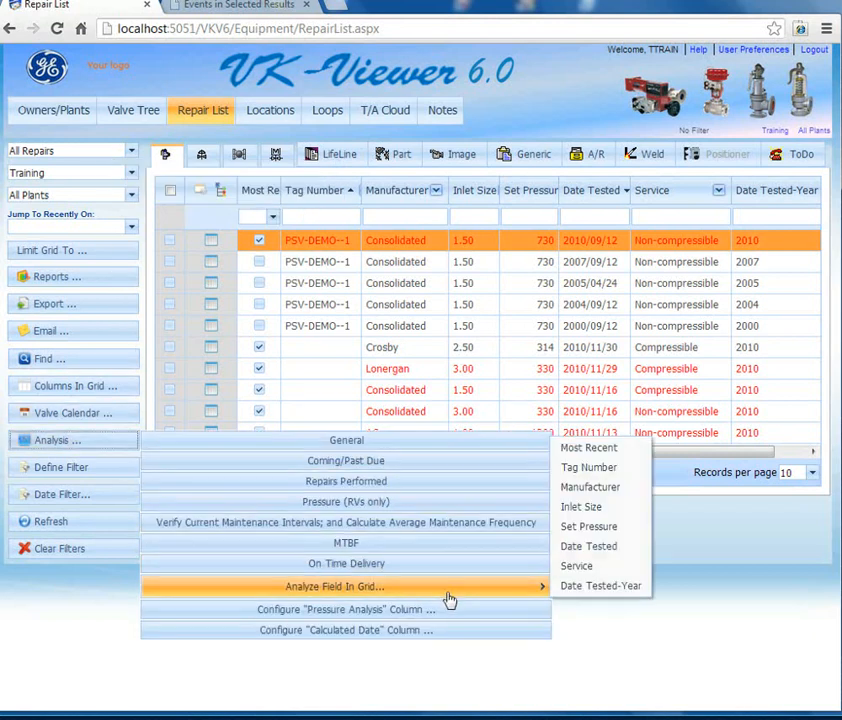
left_click(618, 490)
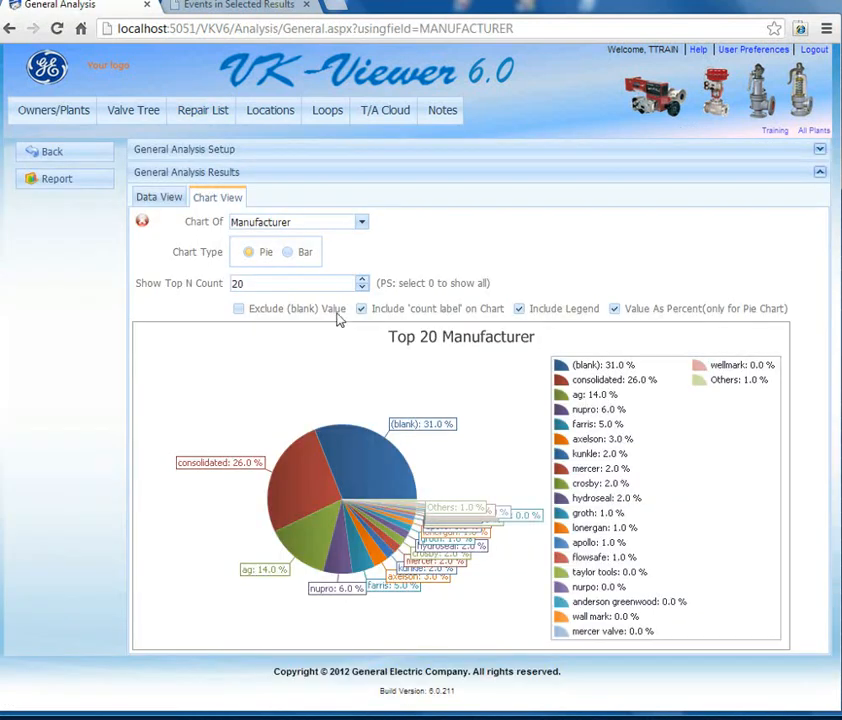
left_click(288, 252)
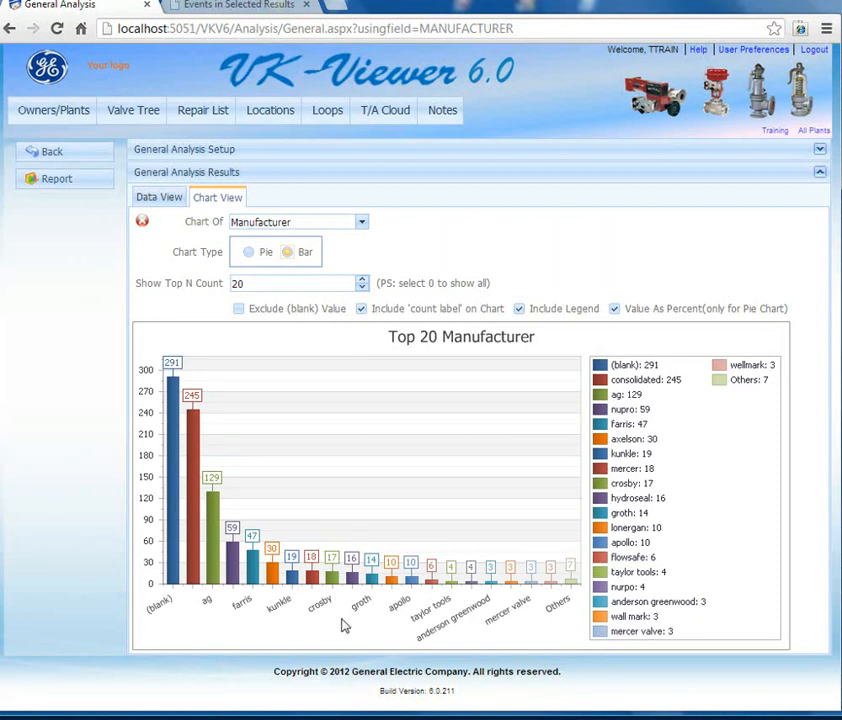
left_click(239, 311)
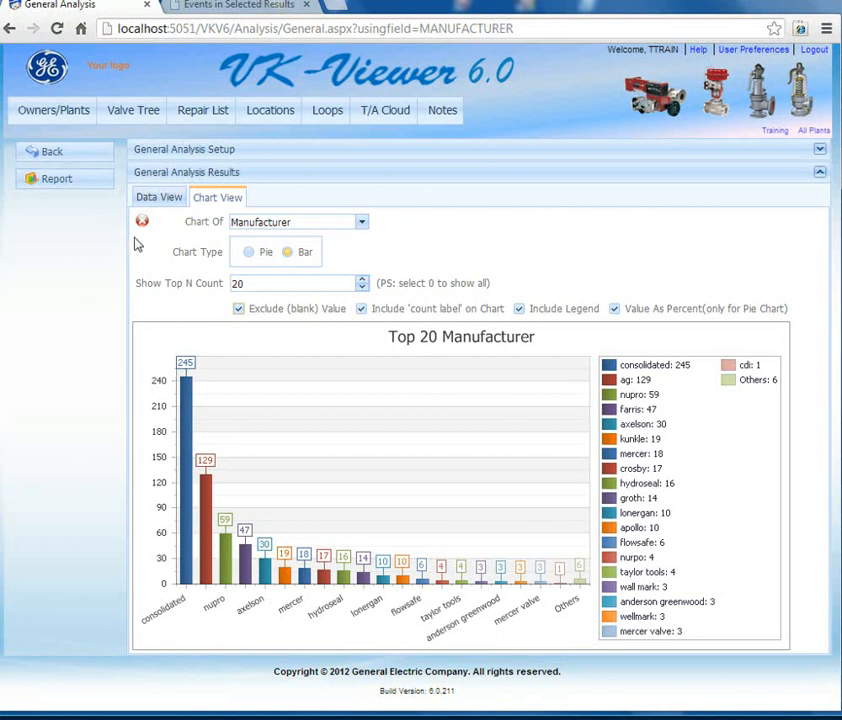
Go back to the repair list and limit it to Most Recent events.
left_click(185, 115)
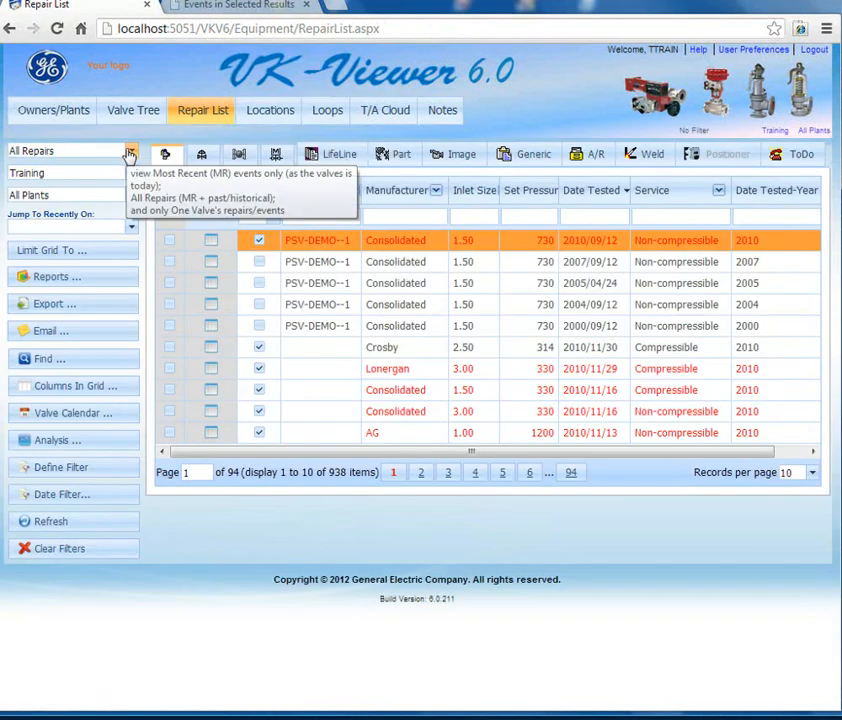
left_click(130, 152)
left_click(104, 168)
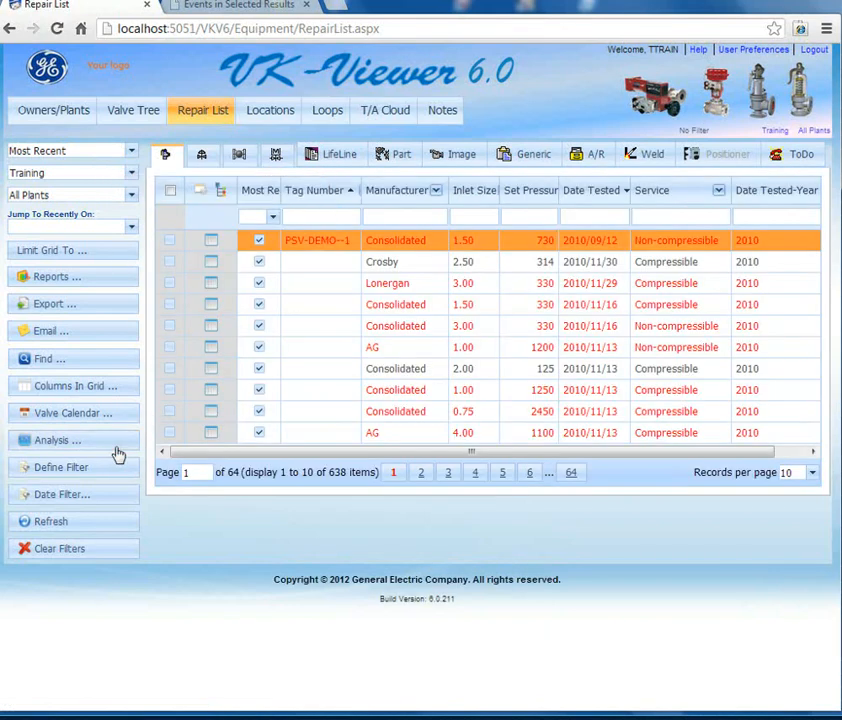
Analyze the Manufacturer field of the most recent events and show it as a bar chart excluding blank values.
left_click(116, 450)
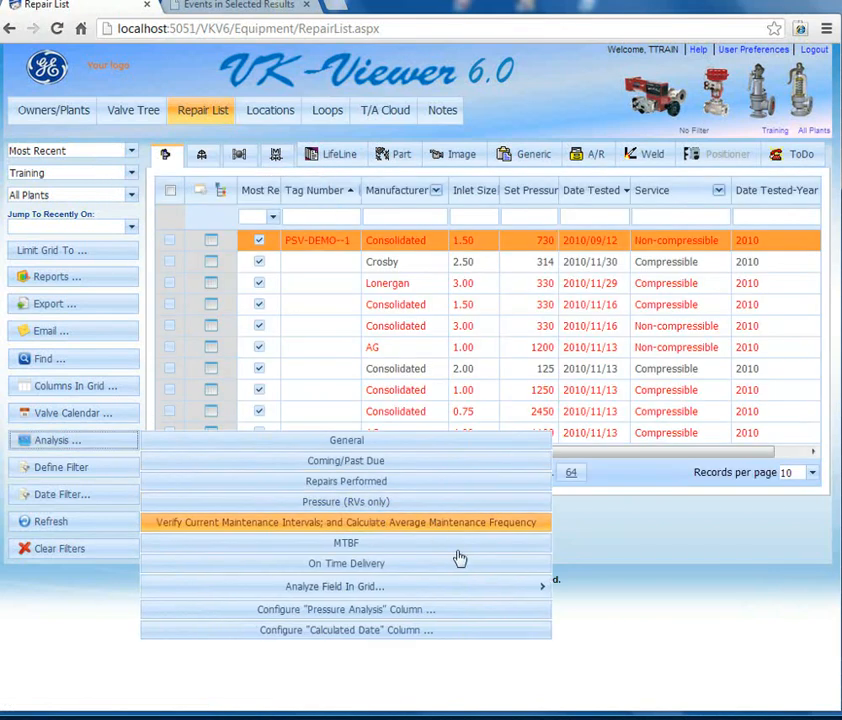
mouse_move(517, 597)
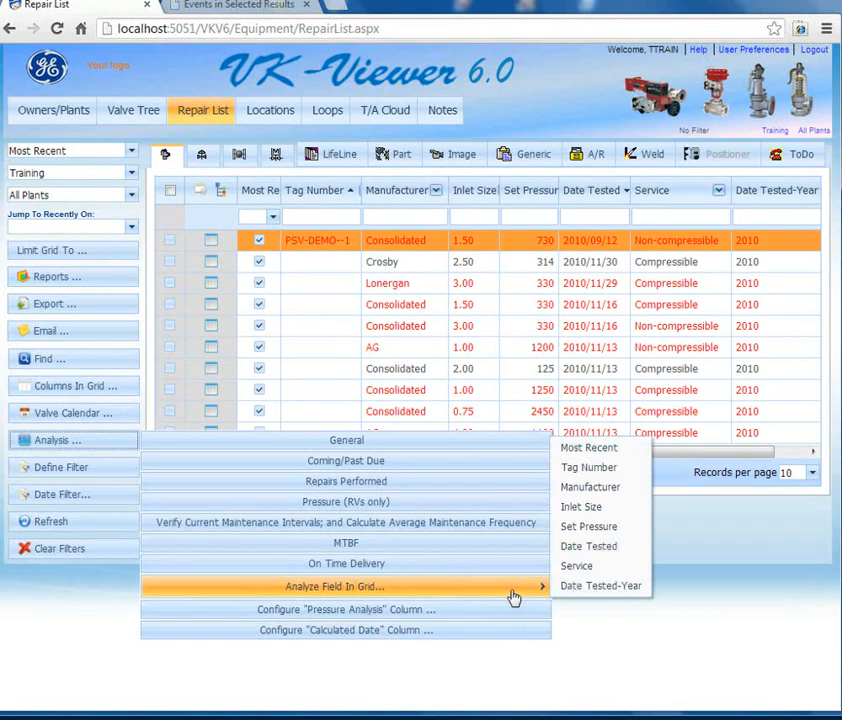
left_click(615, 502)
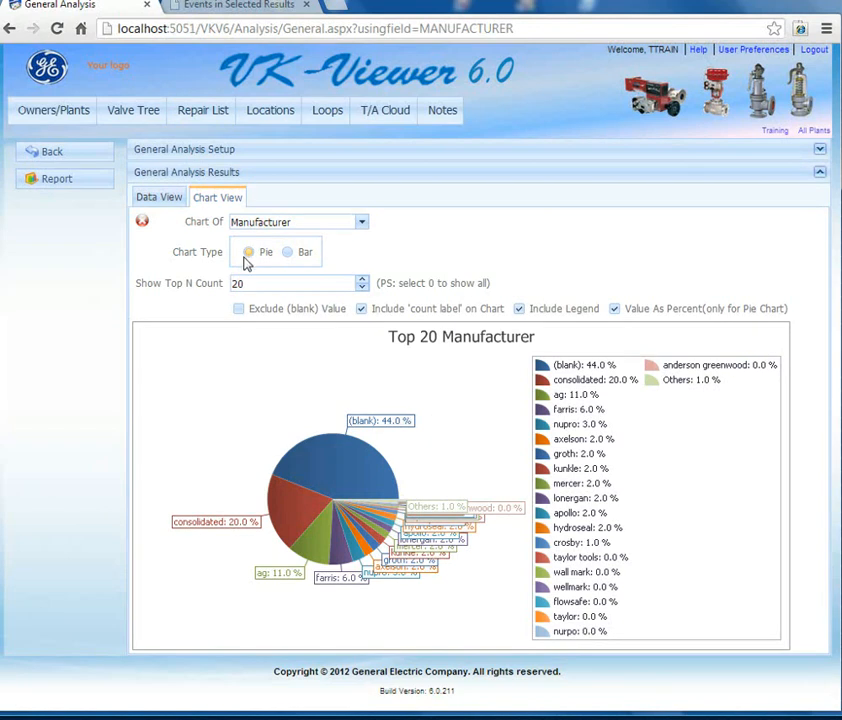
left_click(288, 255)
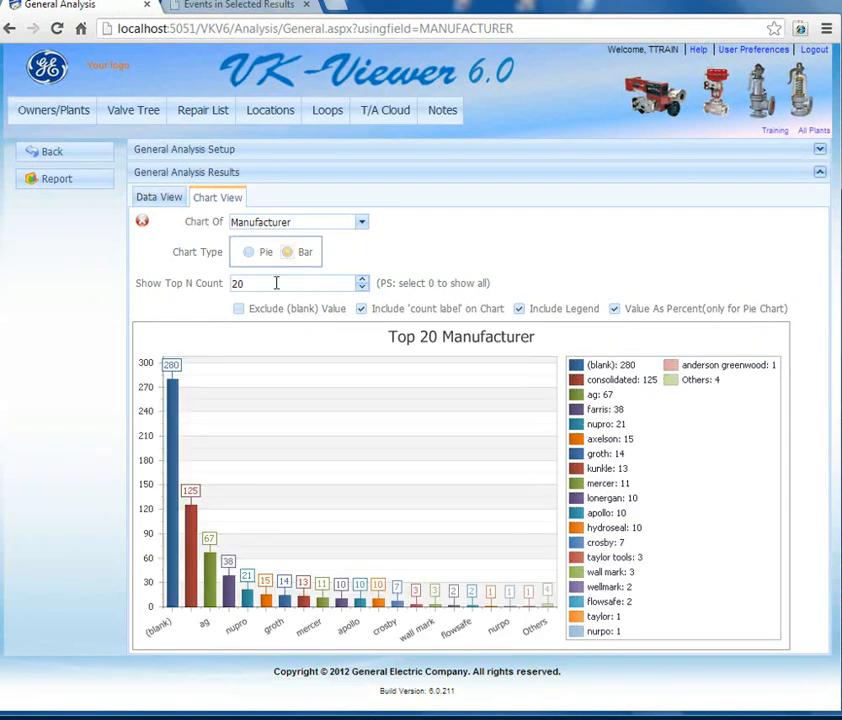
left_click(238, 310)
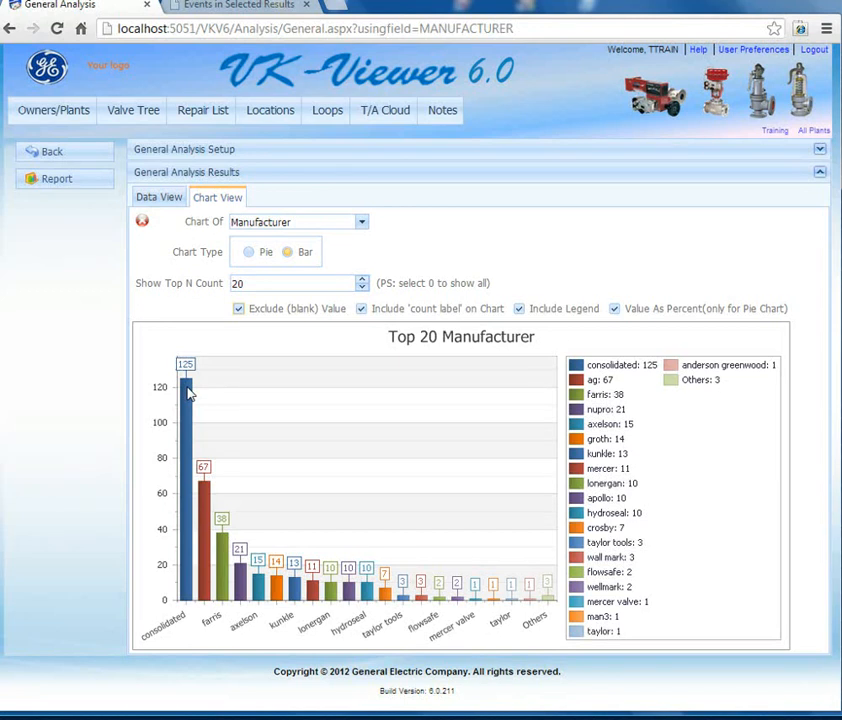
From the Most Recent repair list, analyze the Date Tested-Year field in the grid and show it as a bar chart.
left_click(199, 113)
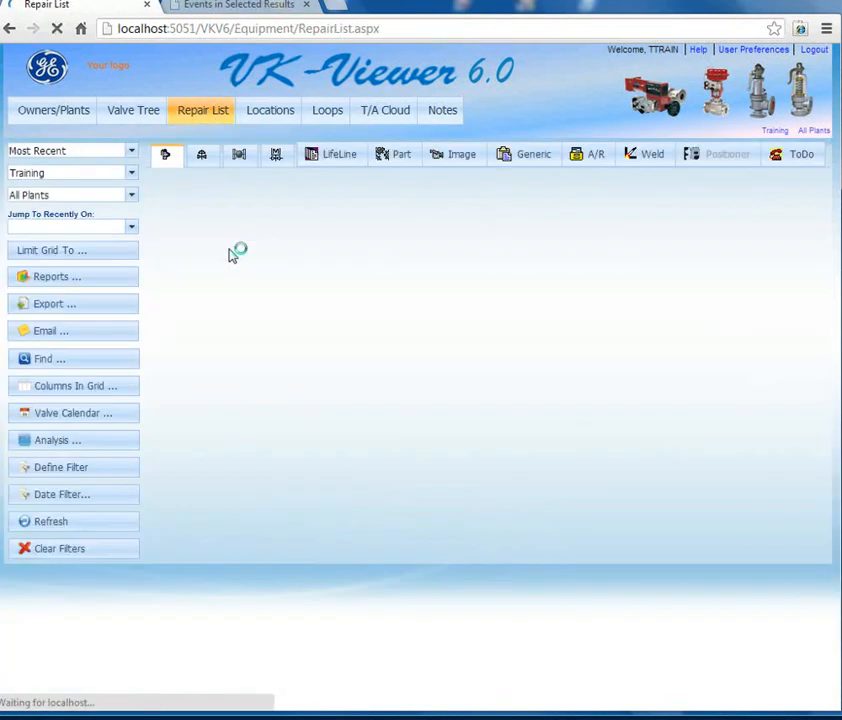
left_click(132, 152)
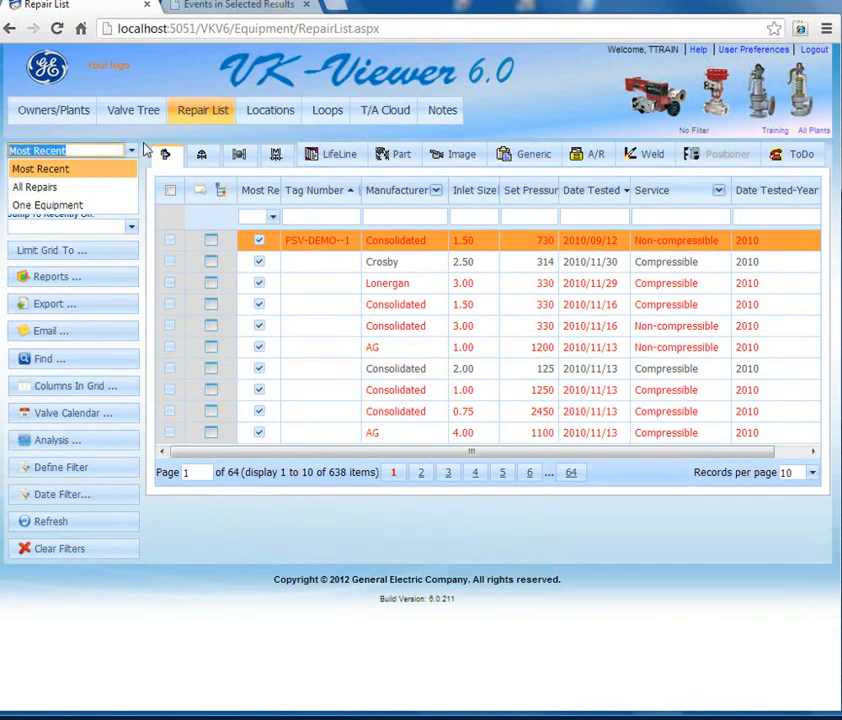
left_click(147, 143)
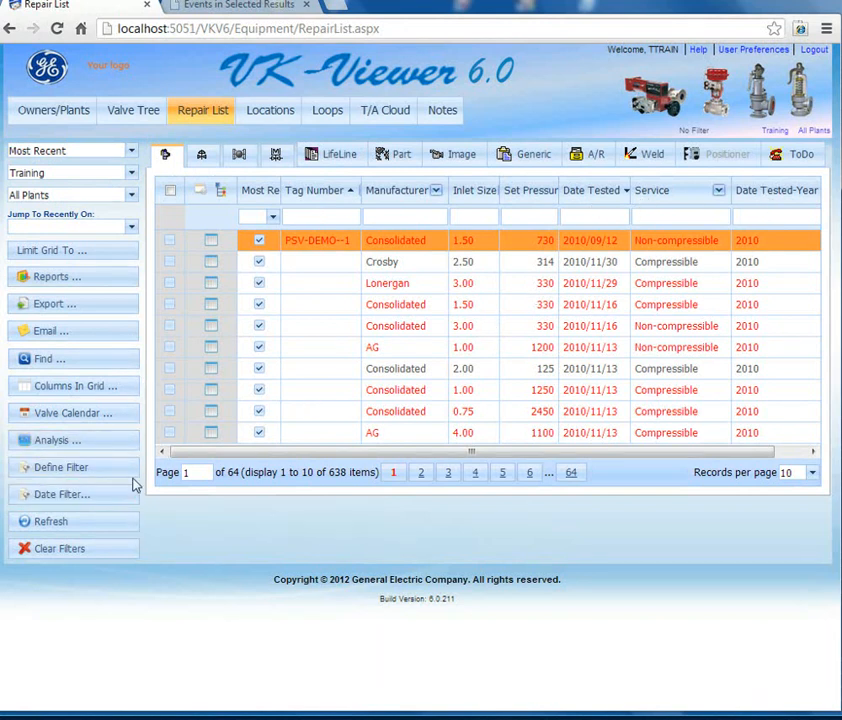
left_click(120, 444)
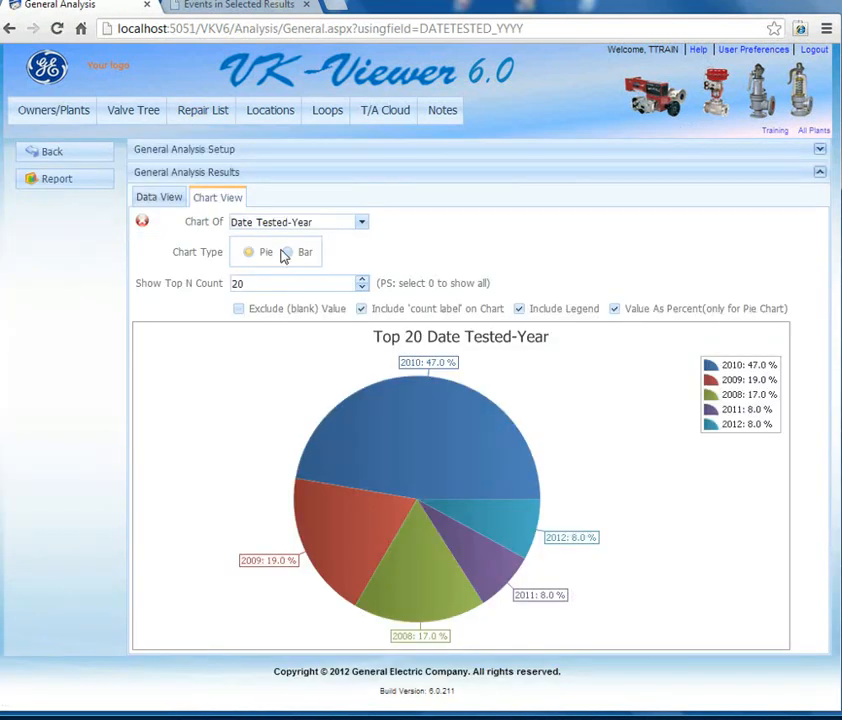
left_click(286, 253)
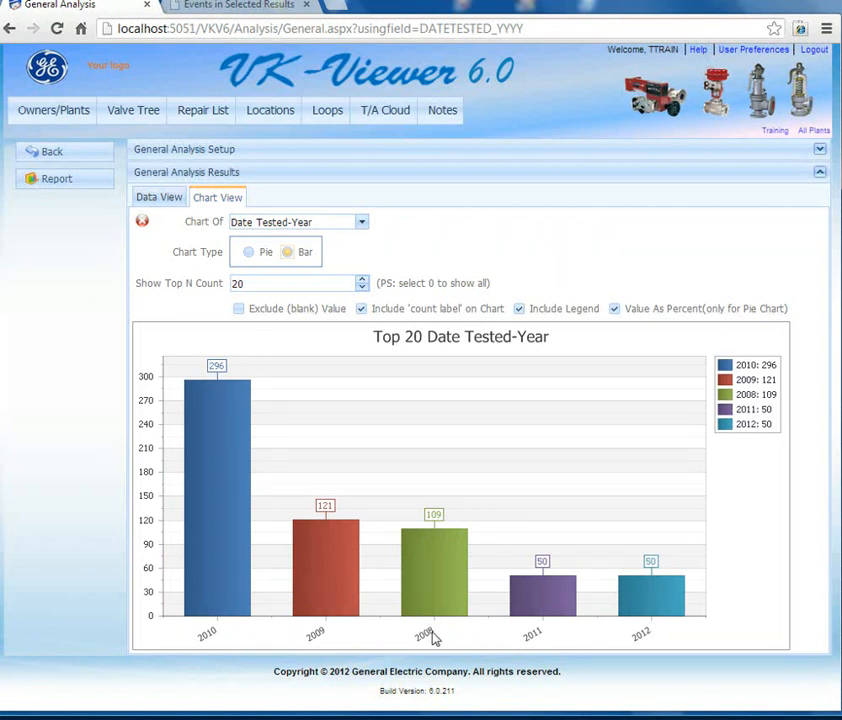
Reopen the repair list and set it to display All Repairs.
left_click(204, 116)
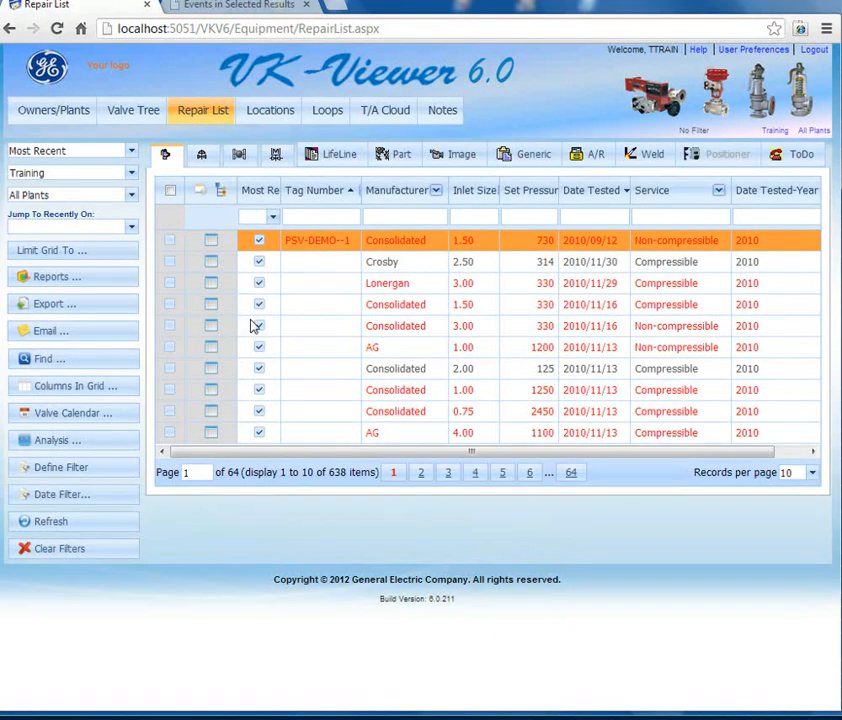
left_click(130, 151)
left_click(112, 185)
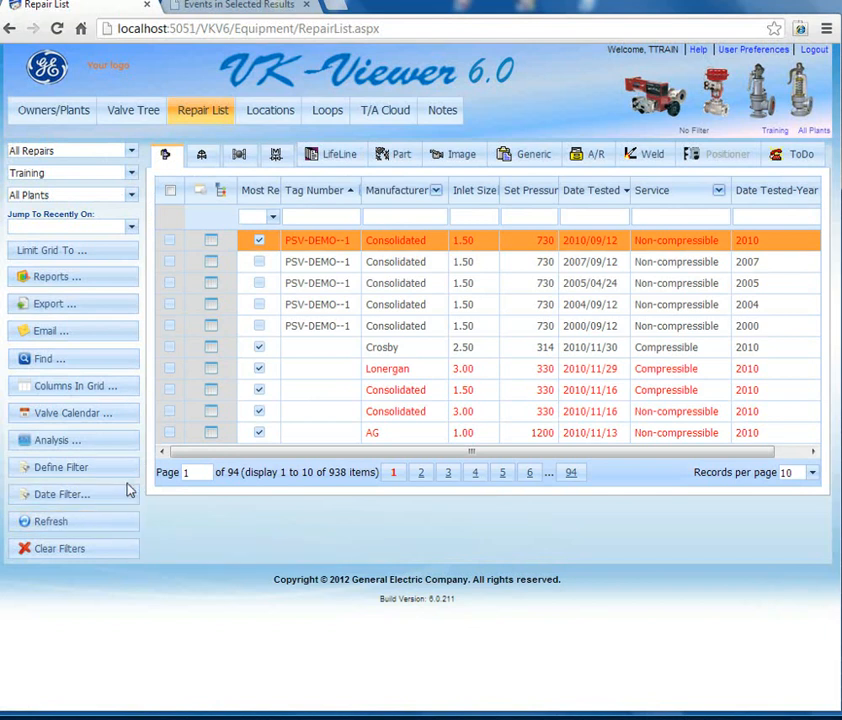
Analyze the Date Tested-Year field of all repairs in the grid and show it as a bar chart.
left_click(124, 445)
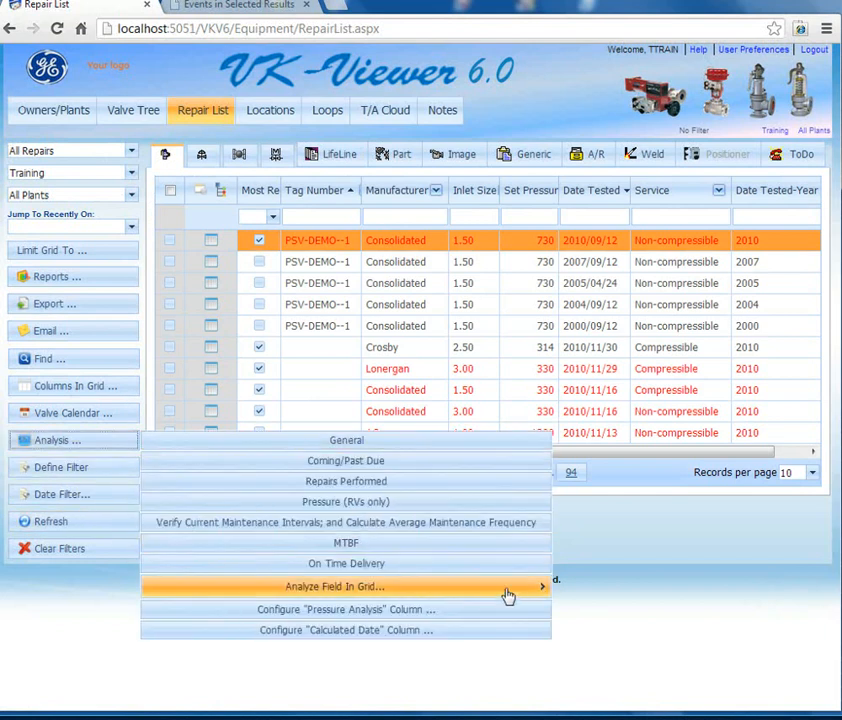
mouse_move(510, 590)
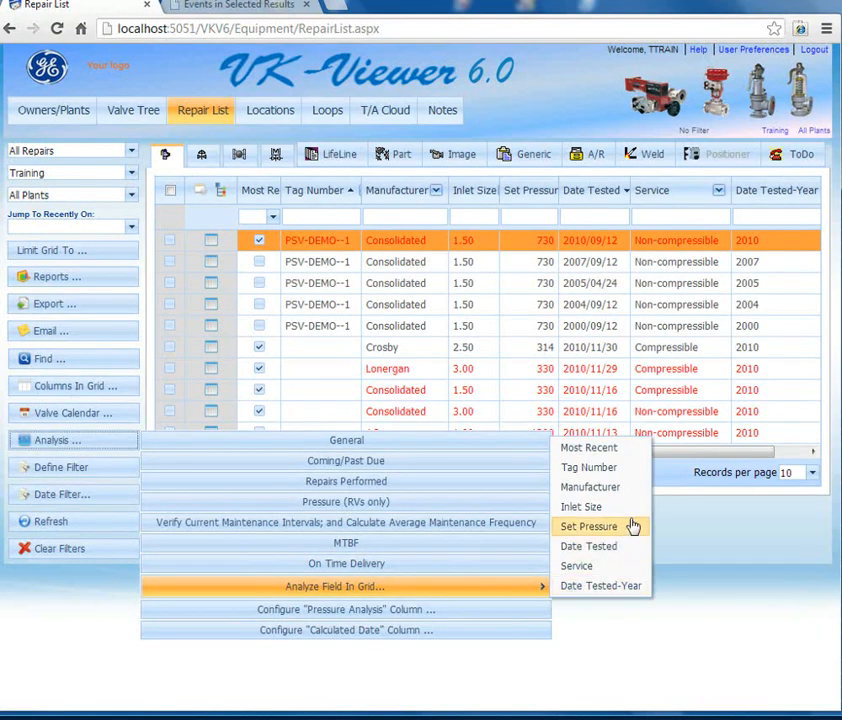
left_click(627, 591)
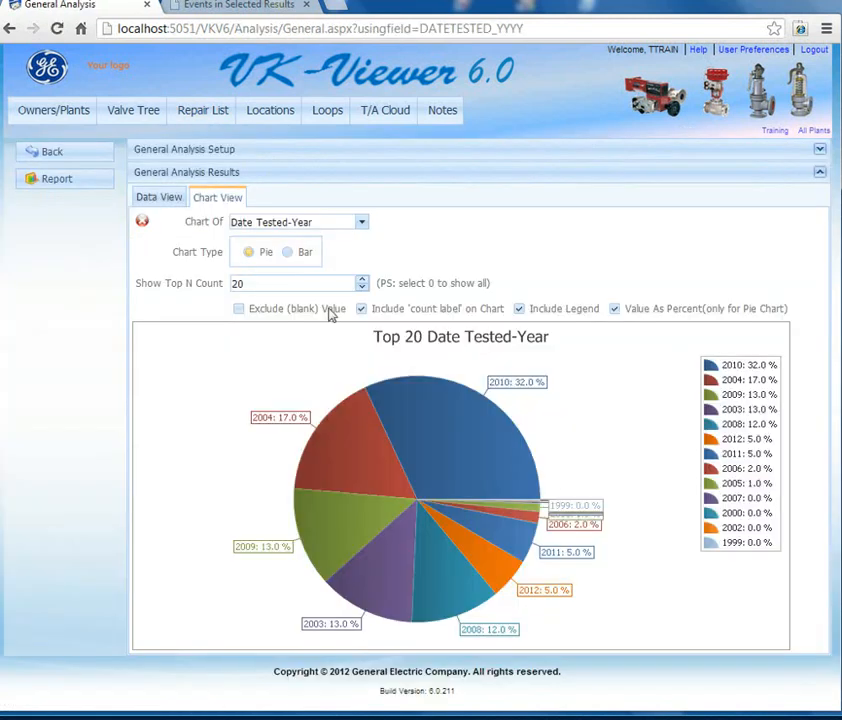
left_click(287, 252)
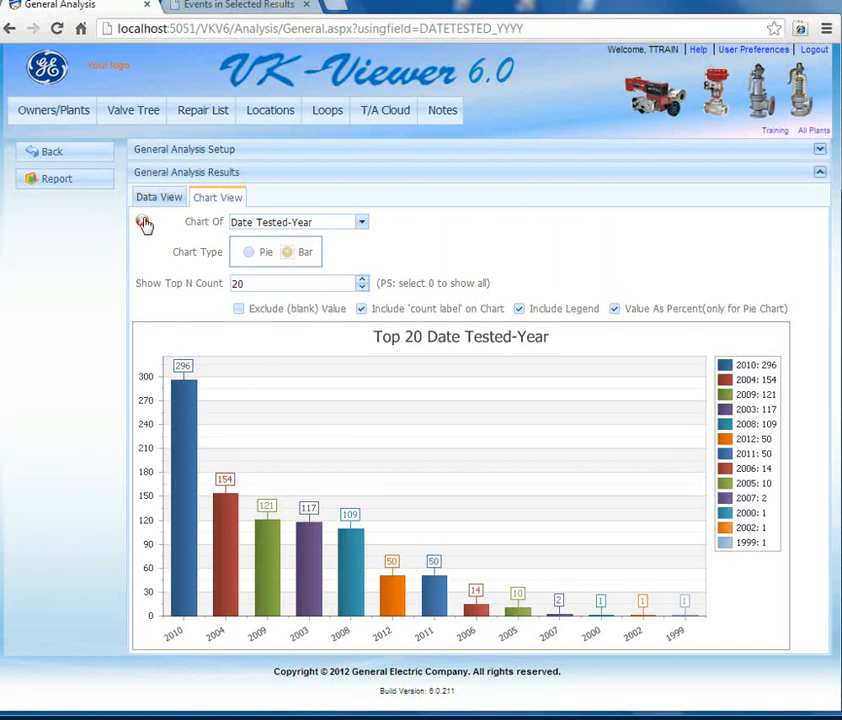
Return to the repair list and set it back to Most Recent events.
left_click(200, 117)
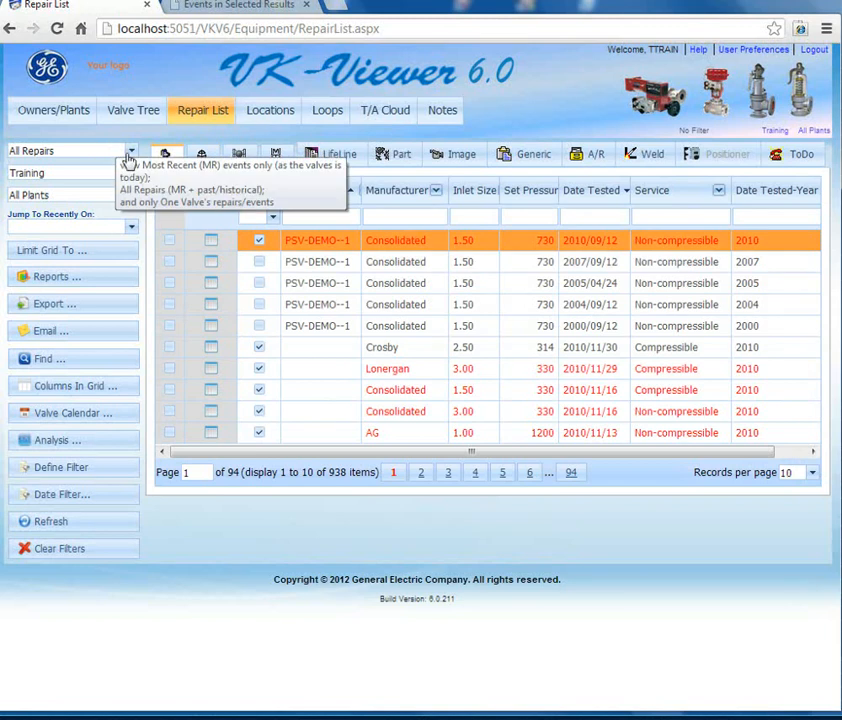
left_click(131, 152)
left_click(116, 168)
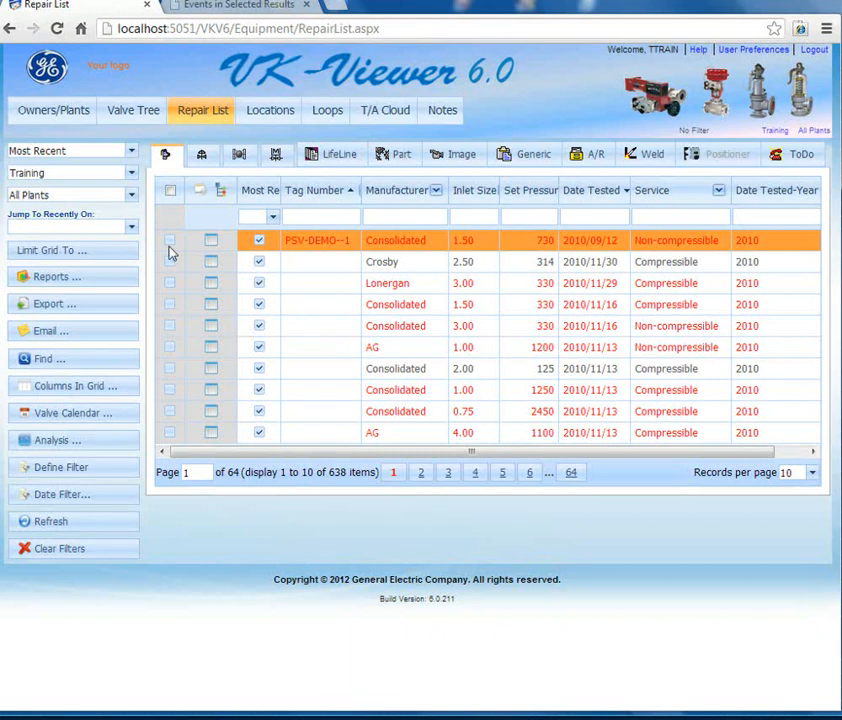
left_click(131, 152)
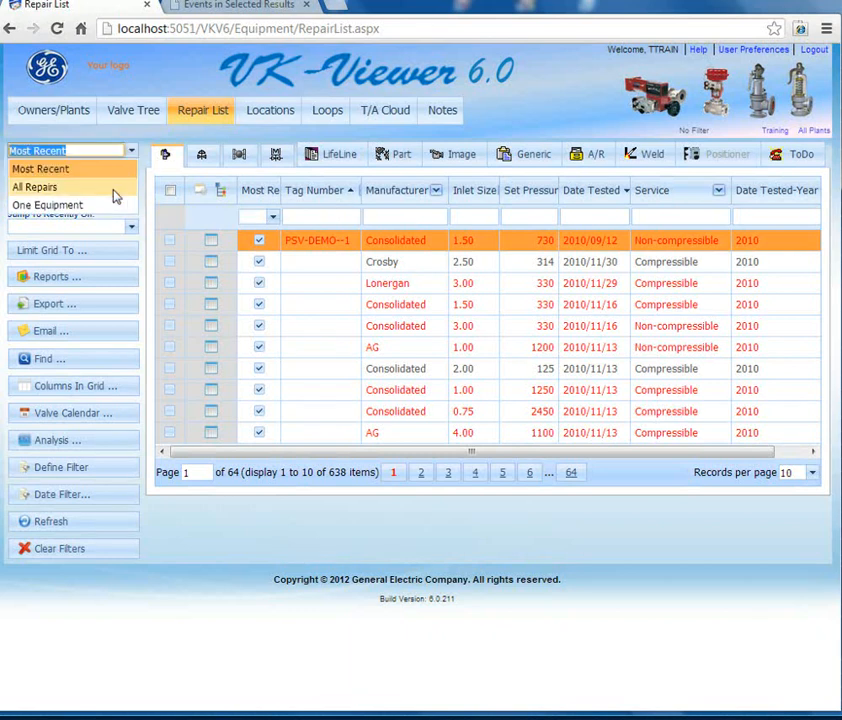
left_click(148, 140)
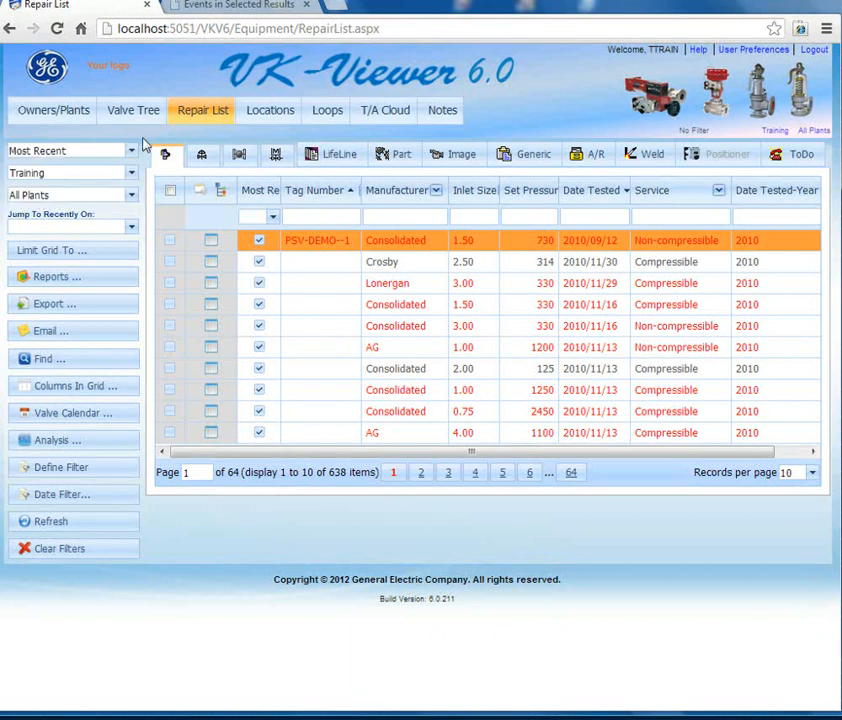